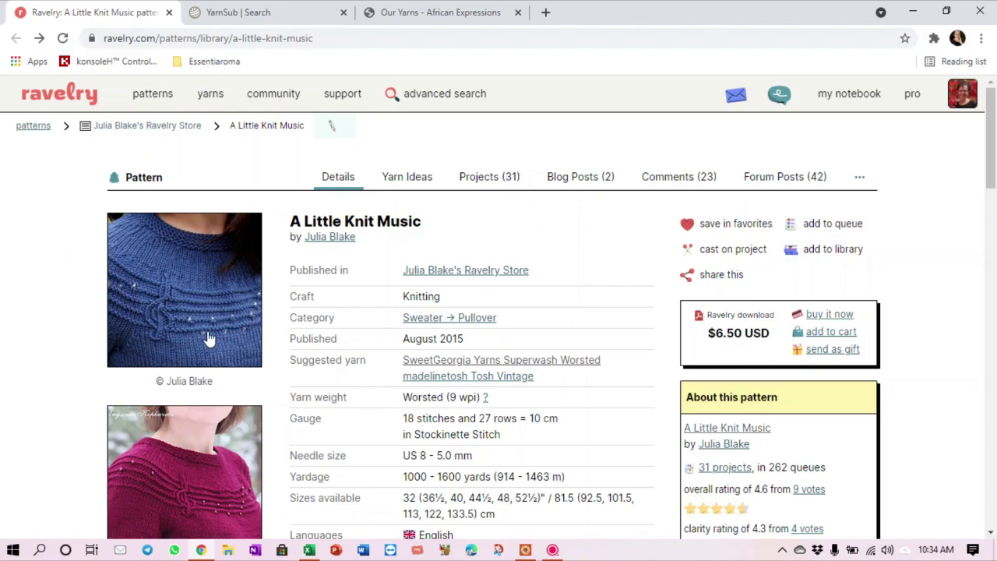
Open the SweetGeorgia and madelinetosh suggested yarns in their own new tabs.
scroll(154, 331, "down", 5)
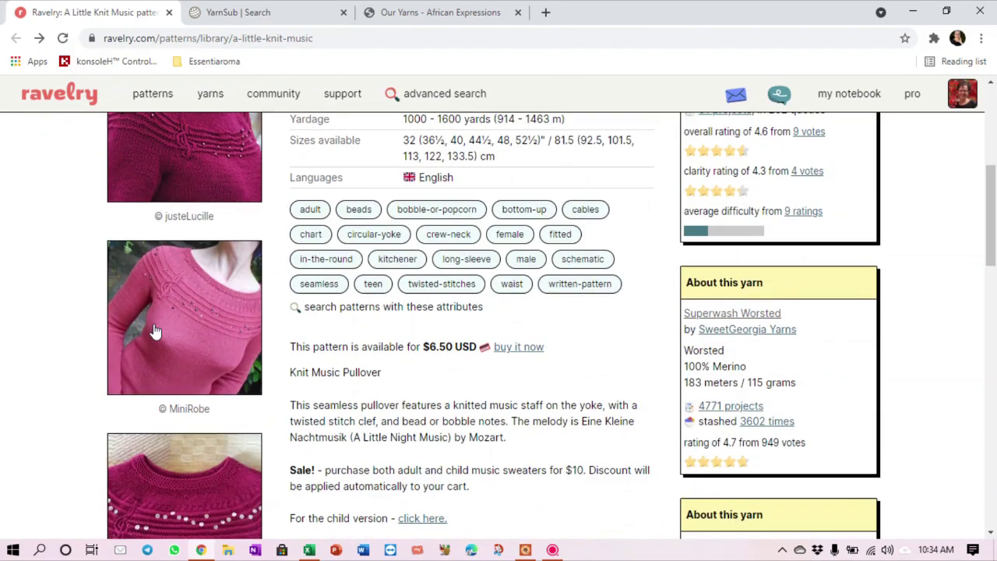
scroll(155, 331, "down", 1)
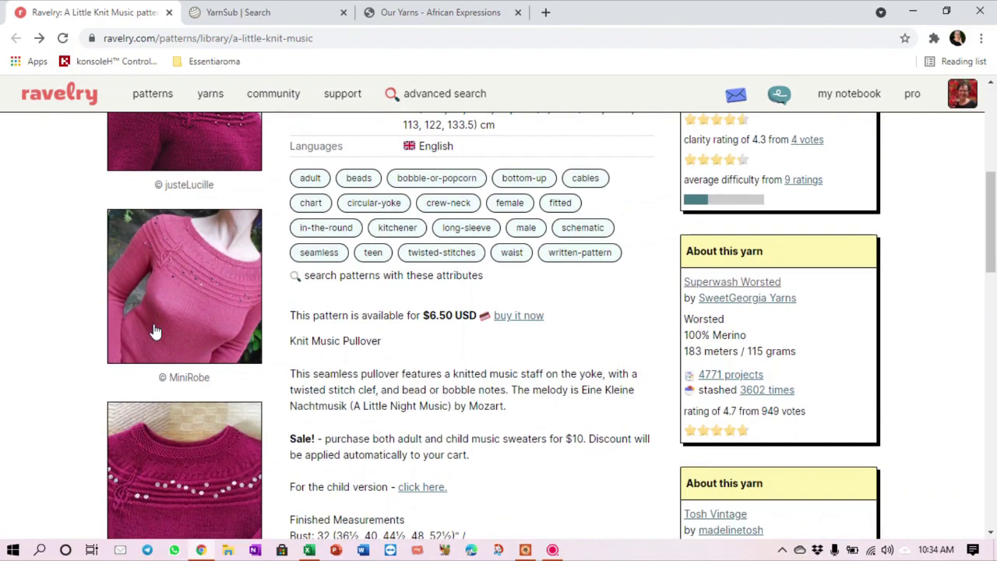
scroll(154, 331, "up", 5)
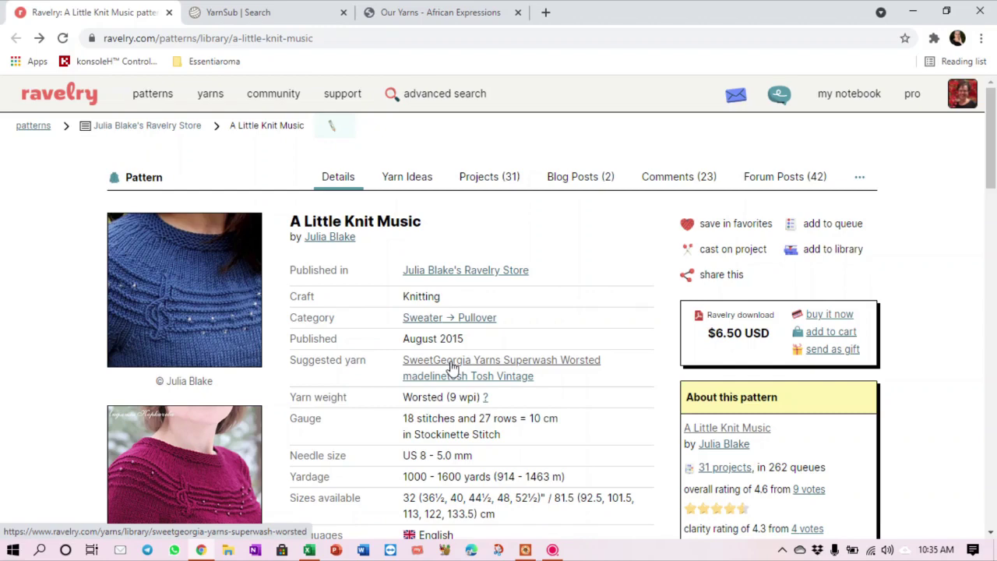
right_click(472, 363)
left_click(478, 373)
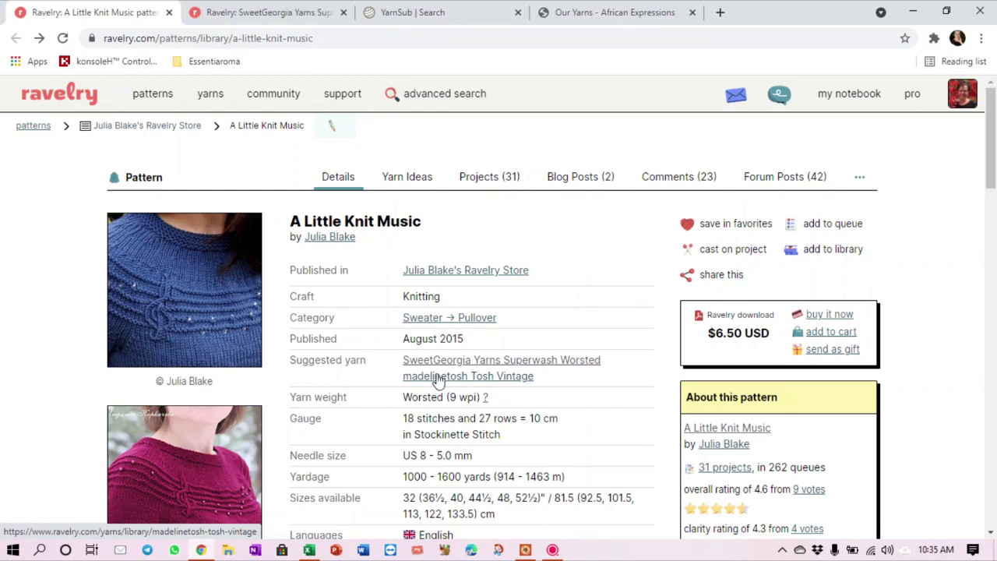
right_click(439, 379)
left_click(472, 385)
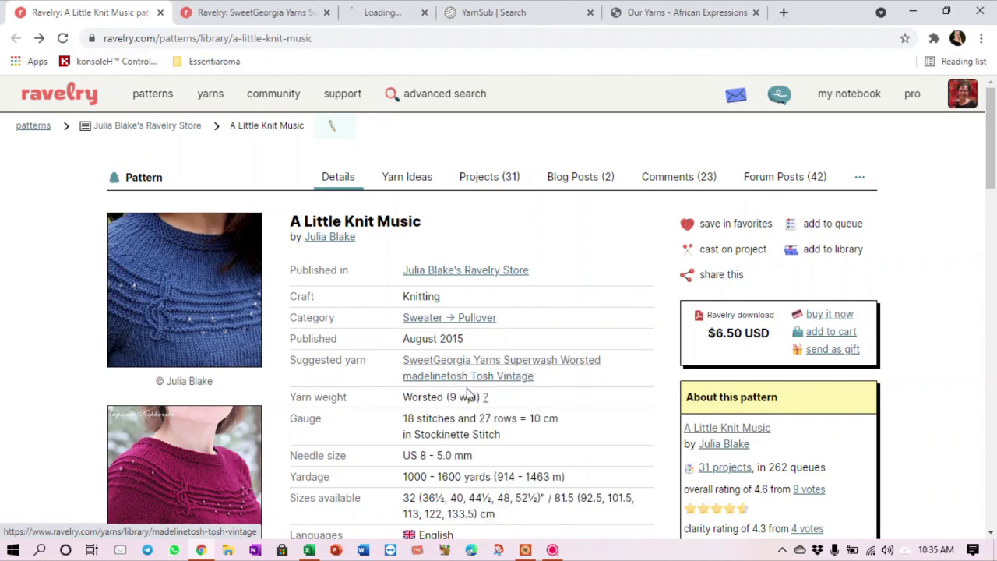
Check Superwash Worsted's 183 m per 115 g, then bring up the Tosh Vintage page.
left_click(247, 13)
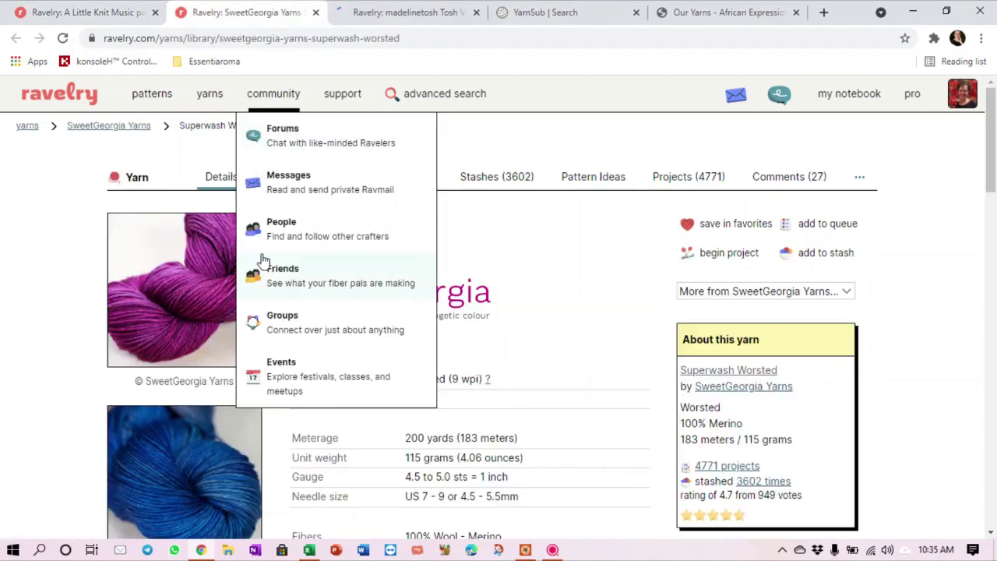
scroll(551, 371, "down", 1)
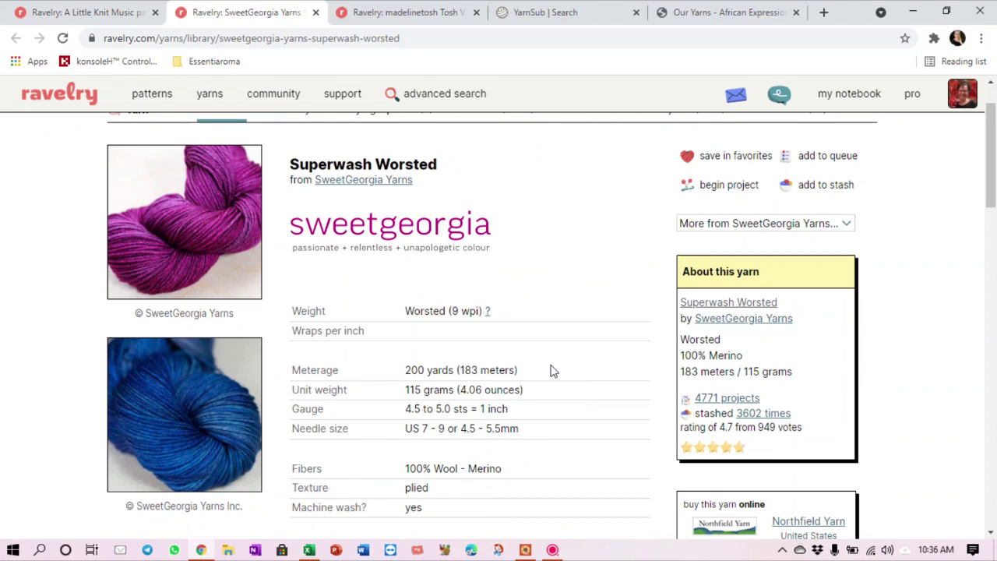
scroll(552, 371, "down", 1)
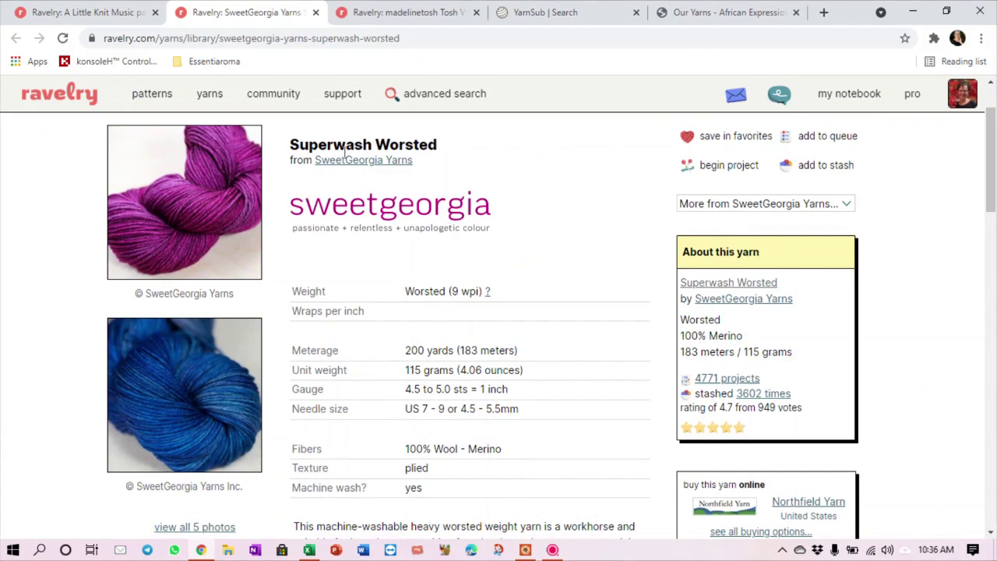
scroll(496, 282, "down", 1)
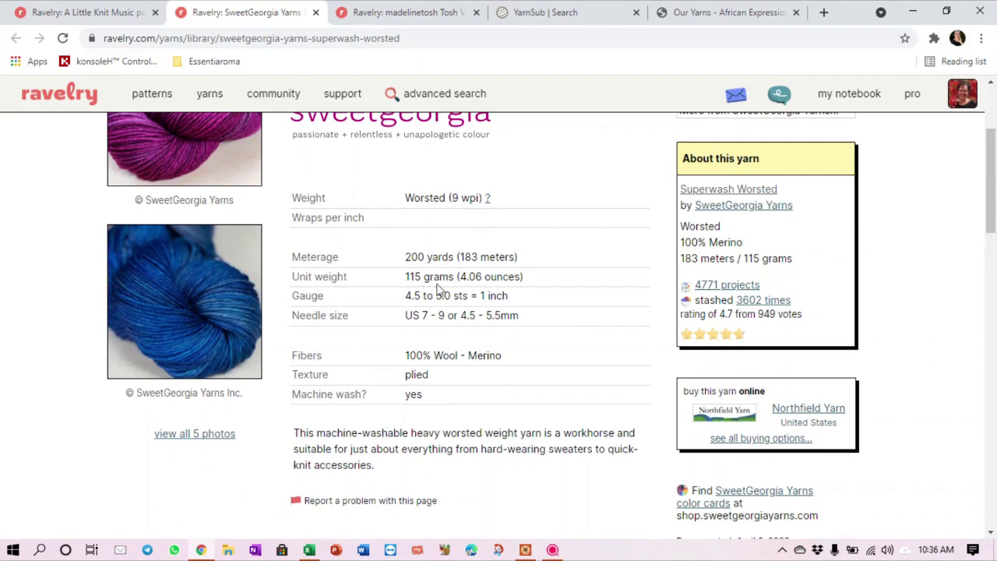
scroll(438, 290, "up", 2)
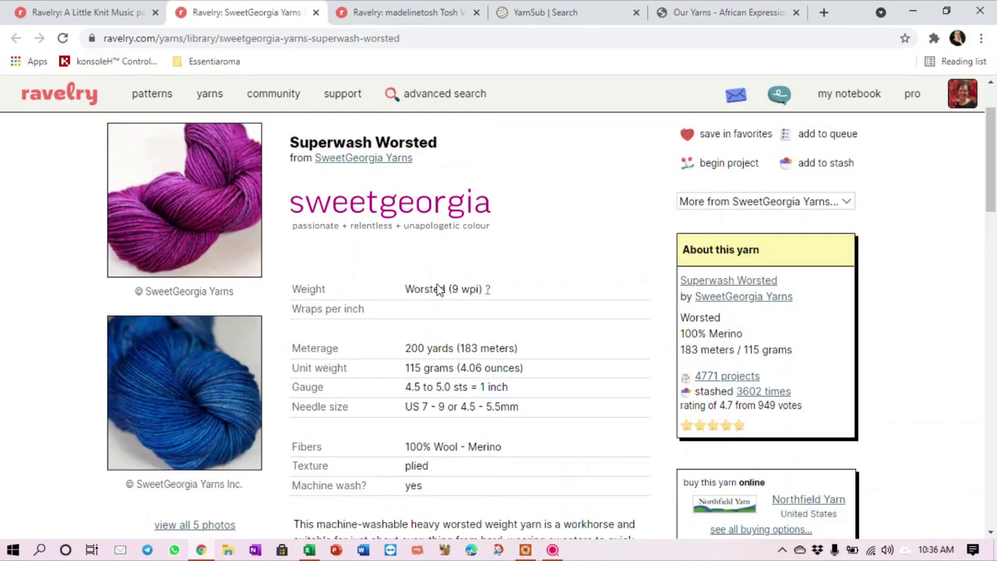
left_click(409, 13)
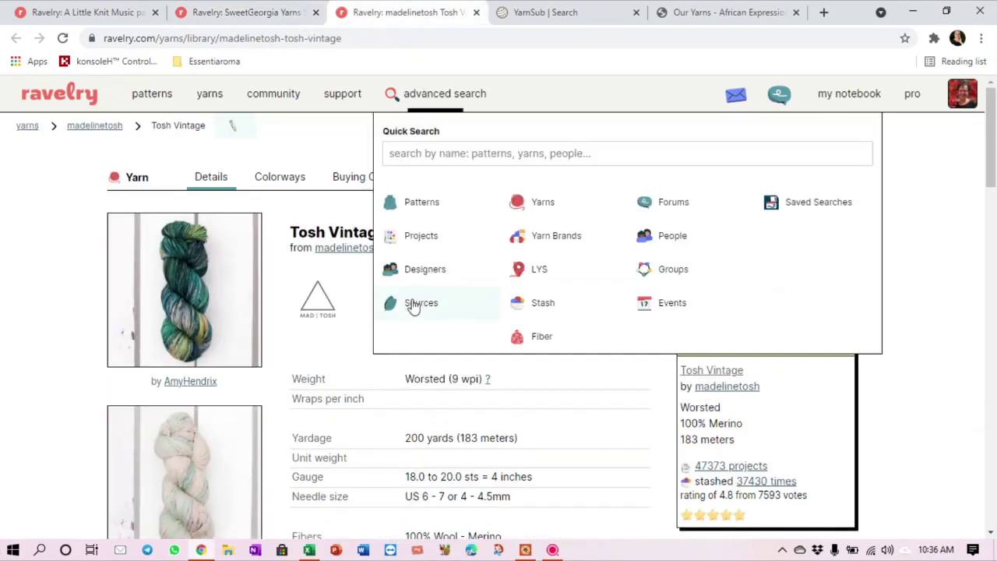
Confirm Tosh Vintage's 183 m yardage, close its tab, and return to the YarnSub results.
scroll(561, 324, "down", 1)
scroll(561, 324, "down", 1)
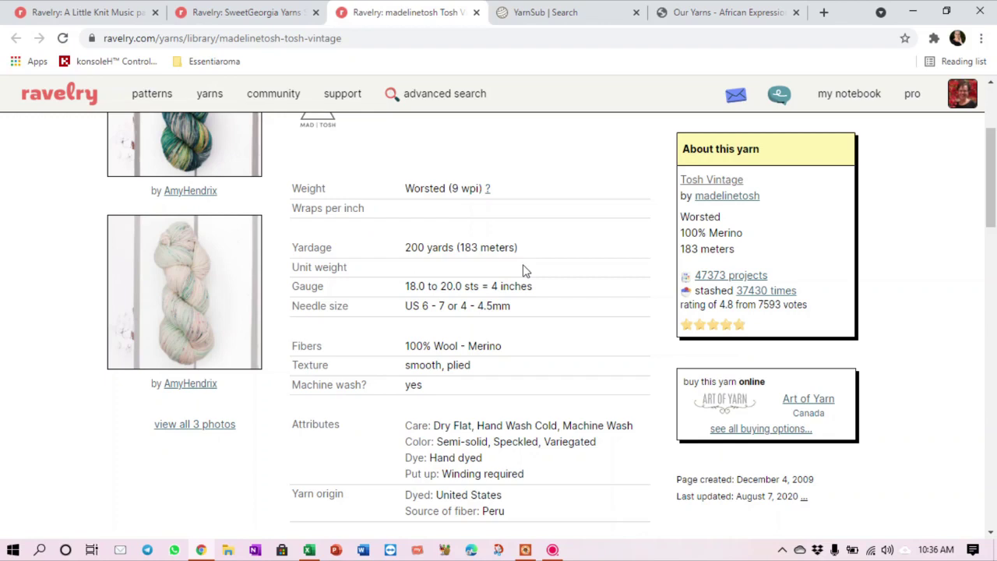
scroll(523, 271, "up", 1)
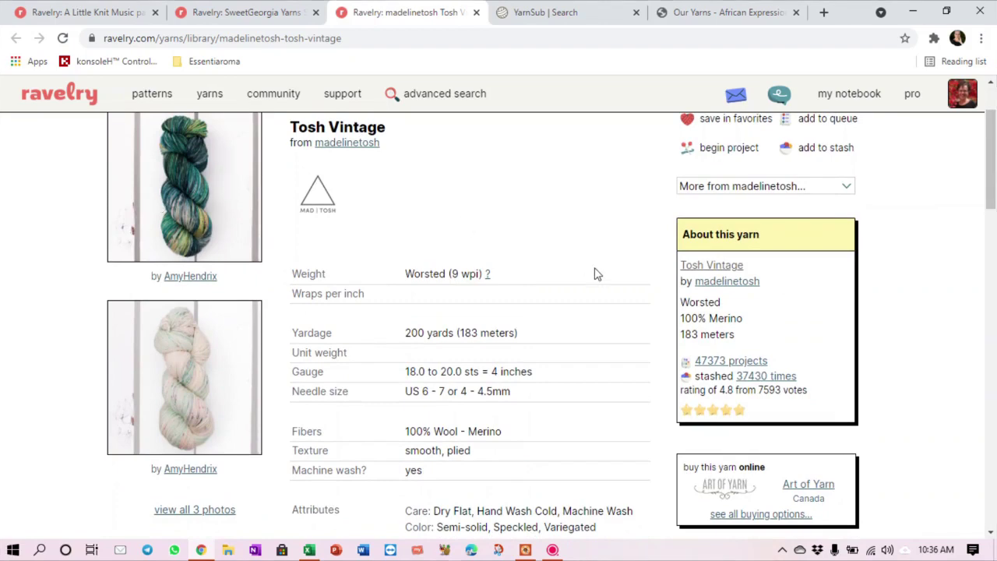
scroll(594, 273, "down", 1)
scroll(595, 273, "up", 2)
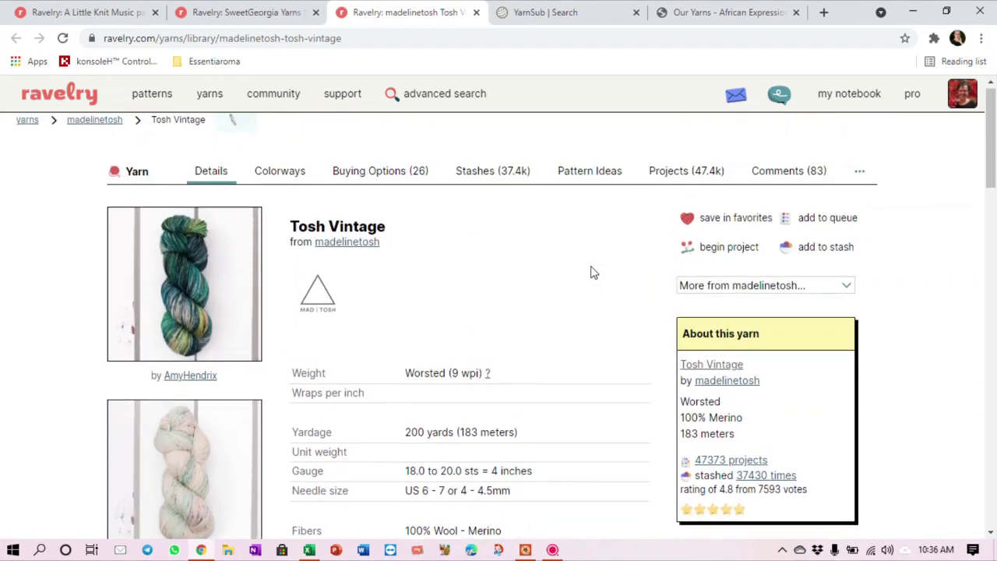
left_click(477, 13)
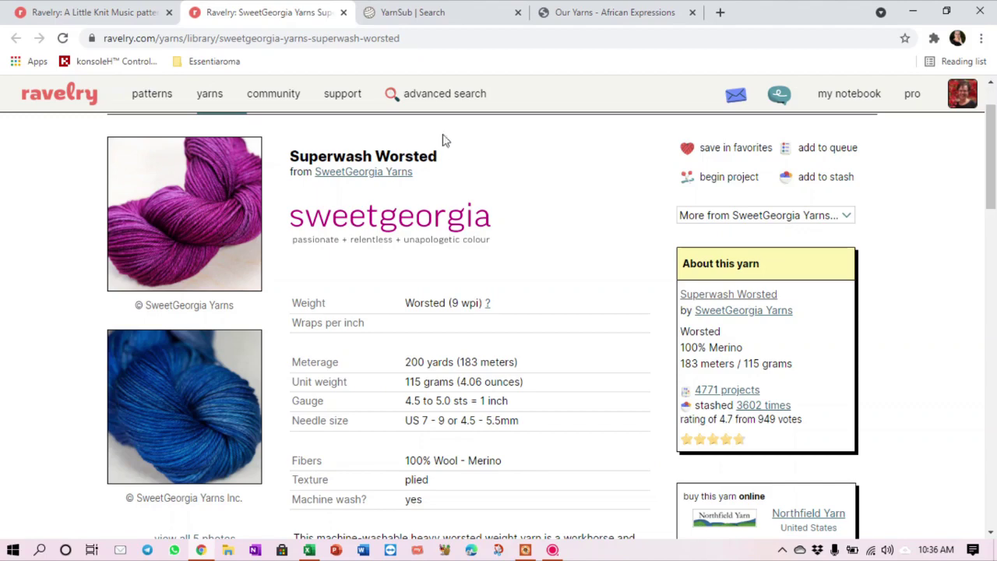
left_click(446, 16)
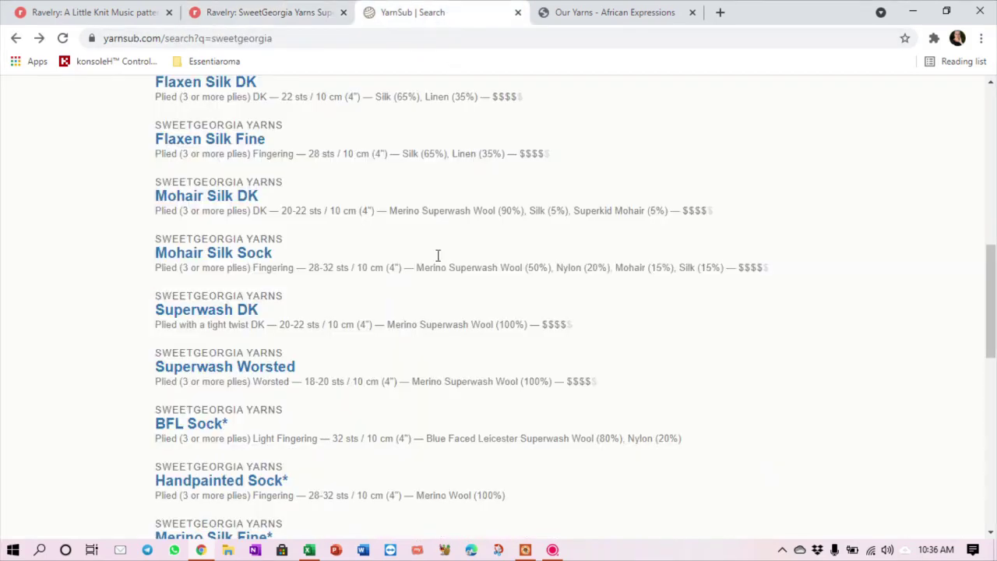
Run the YarnSub search for sweetgeorgia yarns again from the home page.
scroll(437, 257, "up", 10)
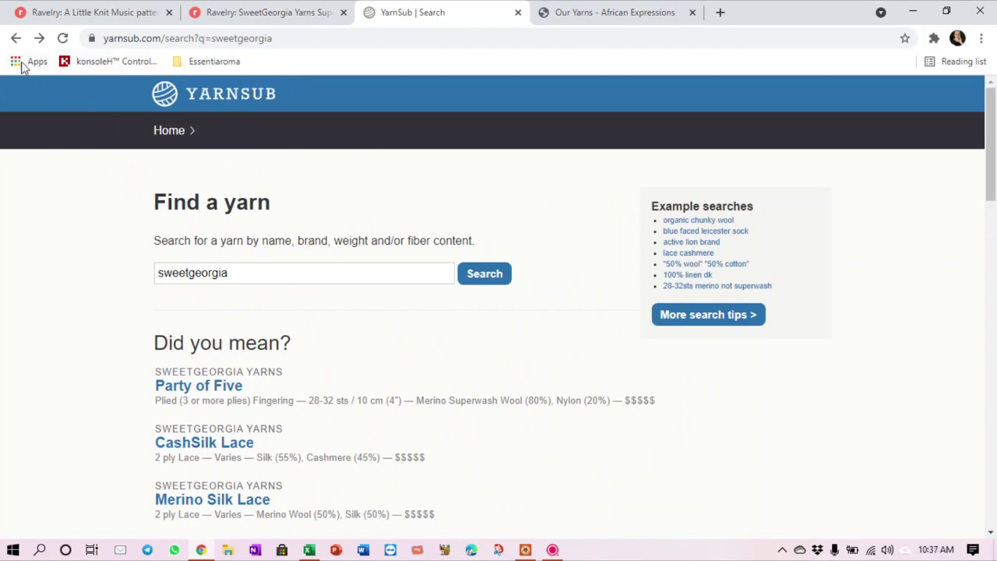
left_click(16, 39)
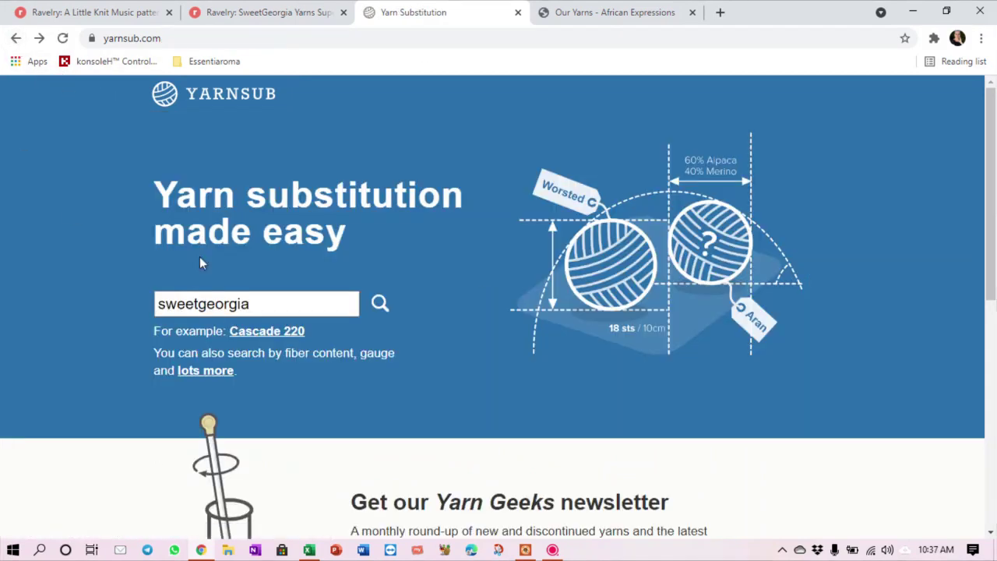
left_click(273, 297)
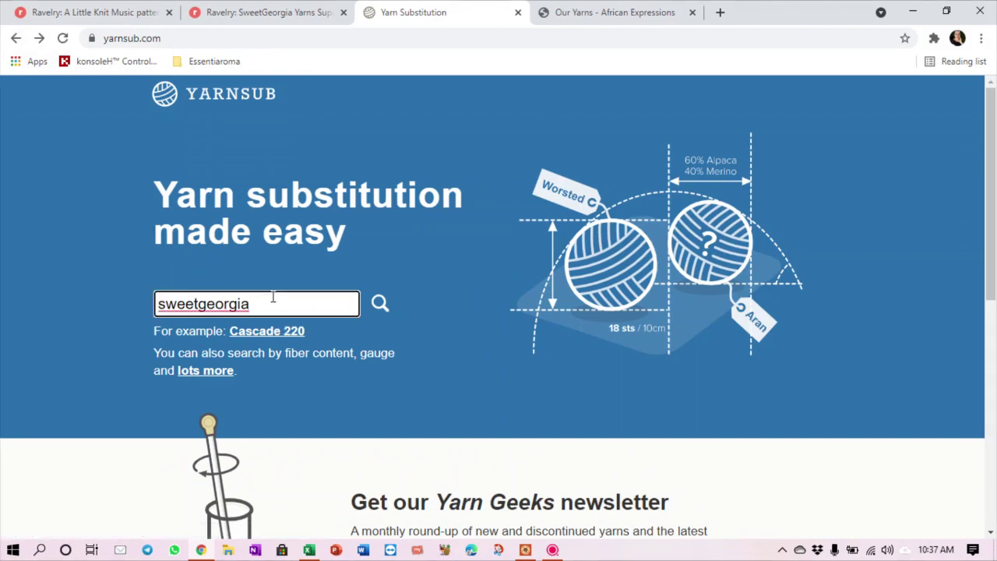
scroll(272, 296, "down", 1)
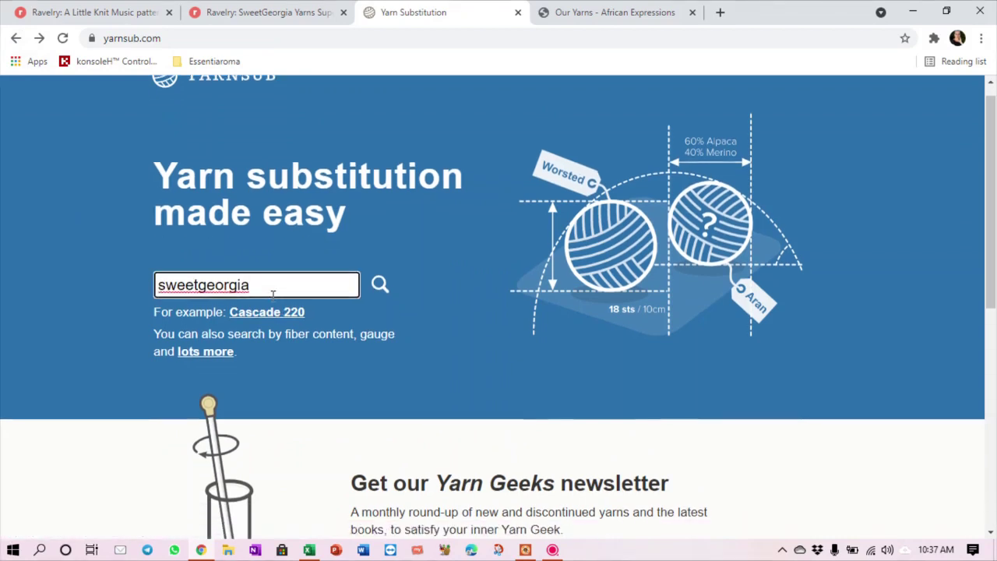
scroll(273, 296, "down", 3)
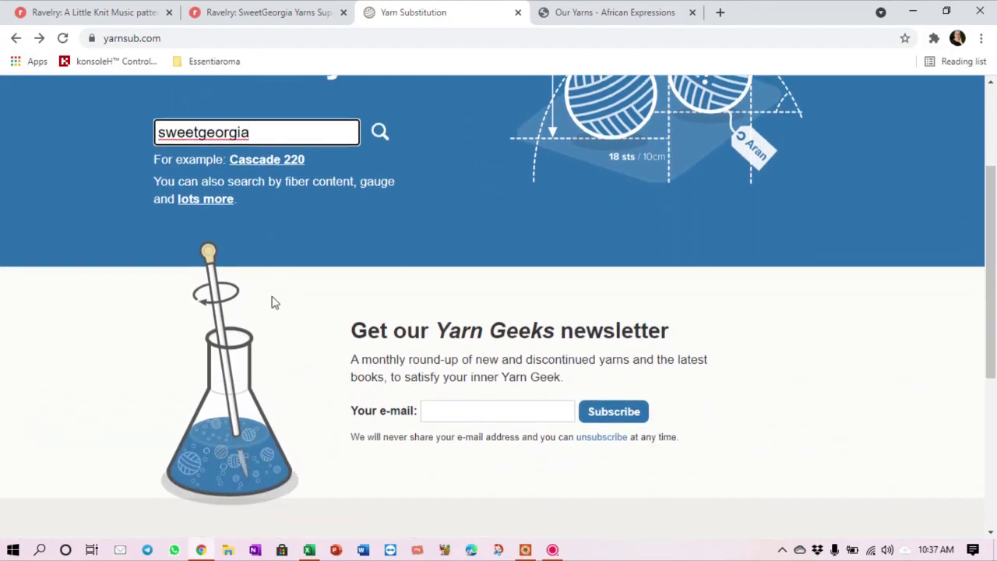
scroll(273, 302, "down", 1)
scroll(273, 302, "down", 2)
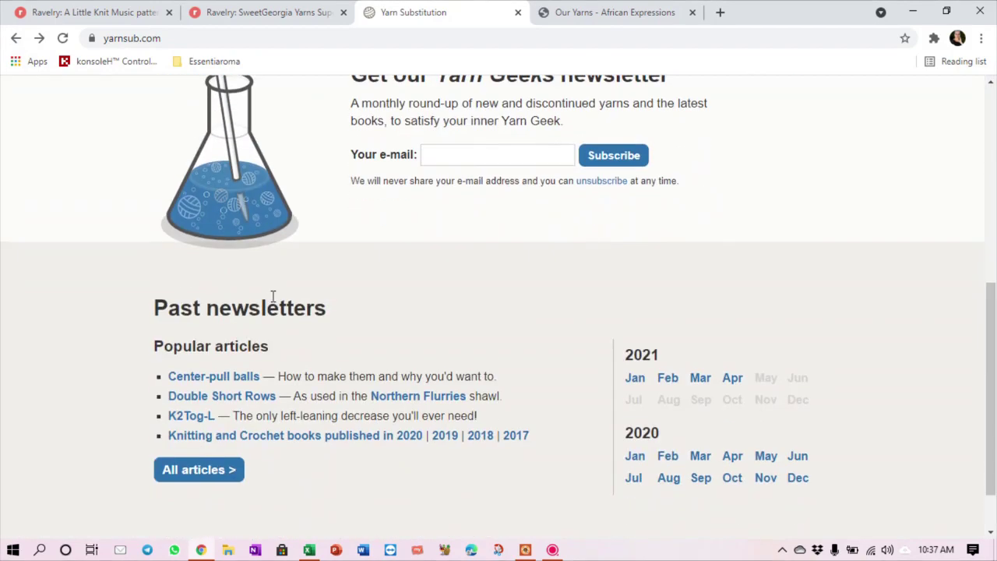
scroll(273, 300, "down", 1)
scroll(273, 304, "up", 5)
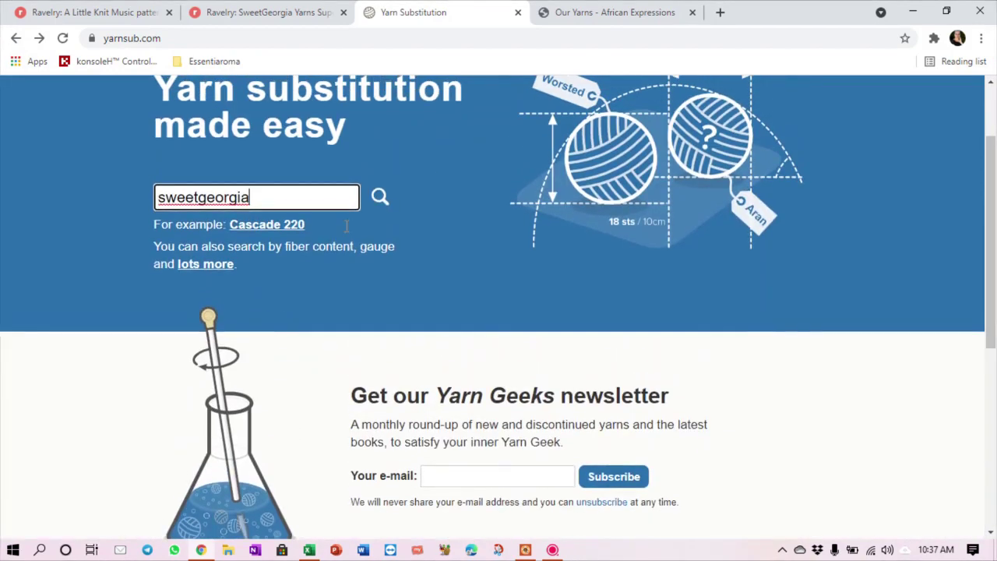
left_click(380, 197)
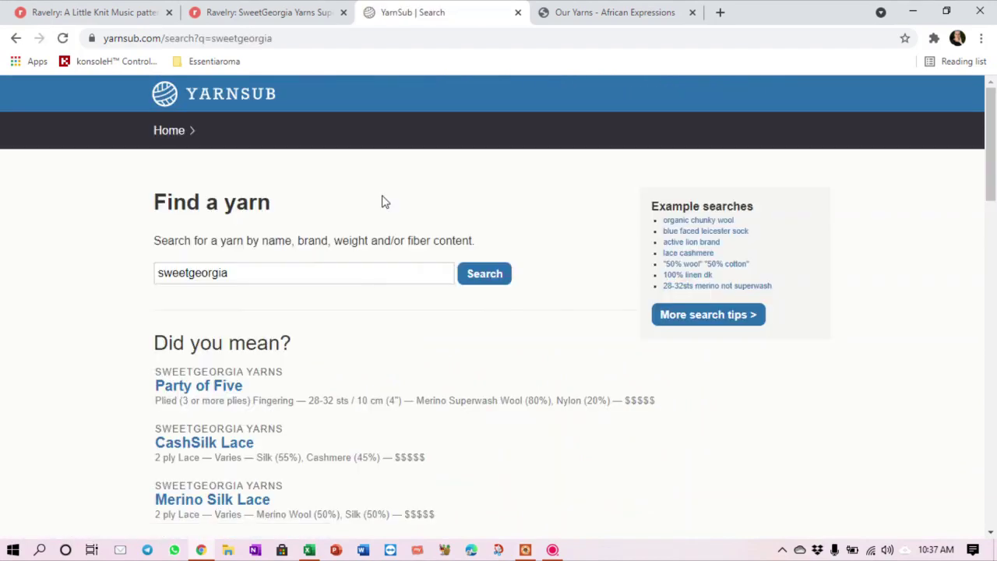
Open the SweetGeorgia Superwash Worsted entry from the search results.
scroll(327, 361, "down", 2)
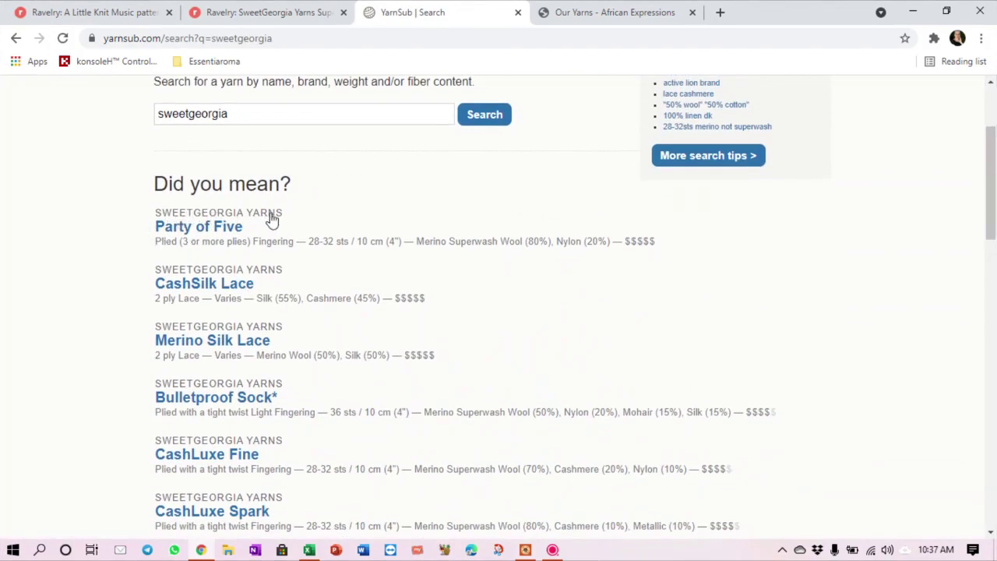
scroll(195, 429, "down", 3)
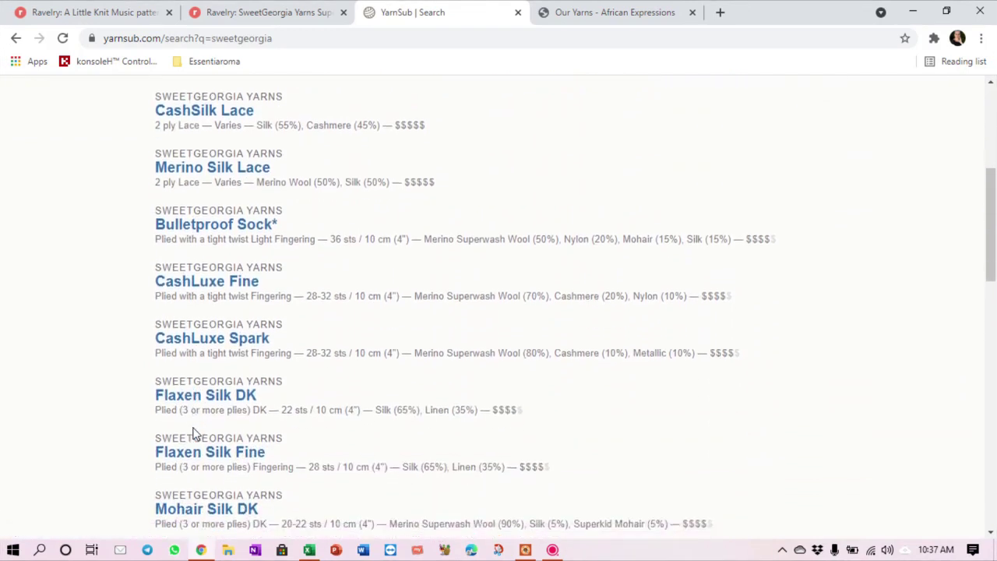
scroll(196, 434, "down", 3)
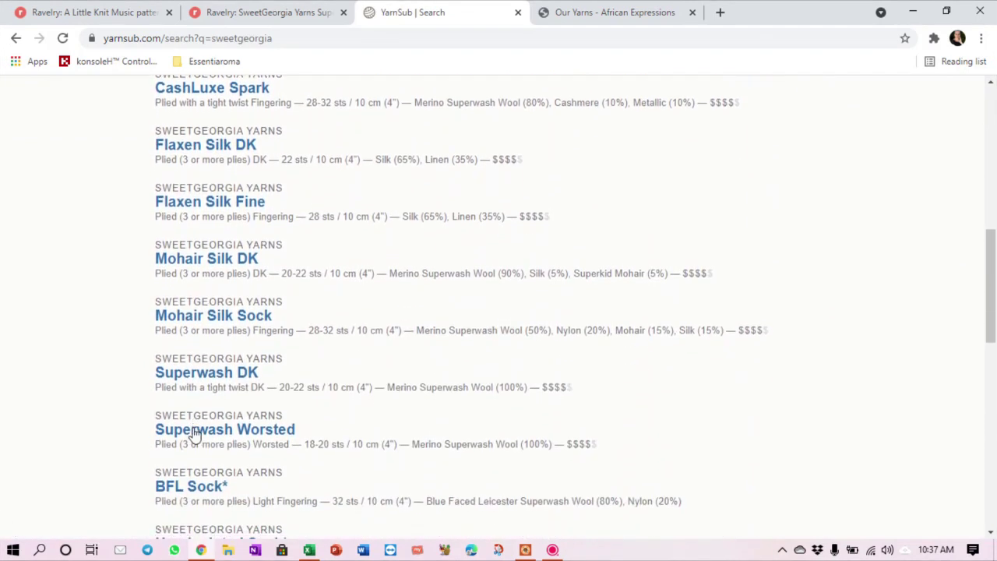
left_click(195, 434)
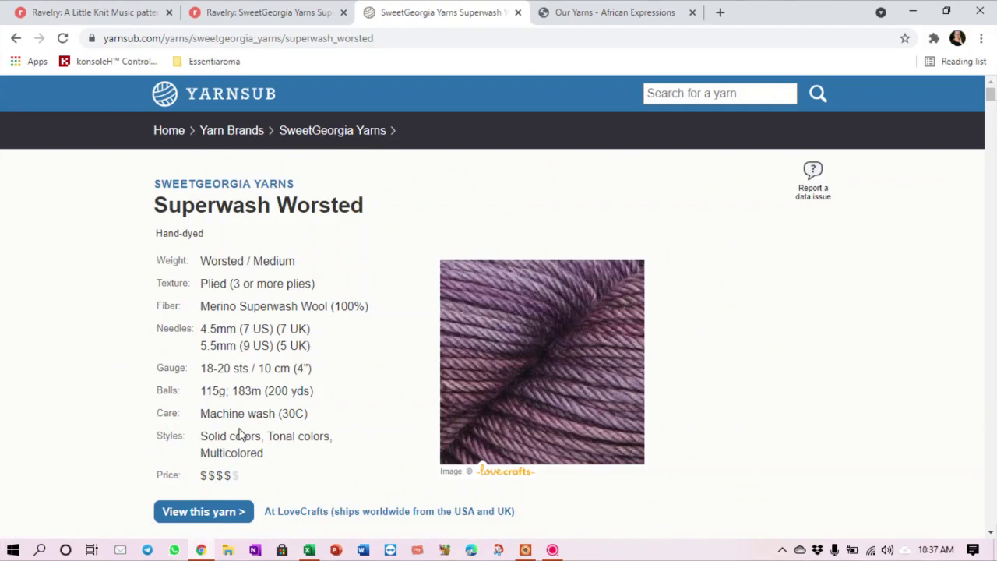
Browse YarnSub's suggested substitutes for Superwash Worsted, then return to its Ravelry page.
left_click(241, 13)
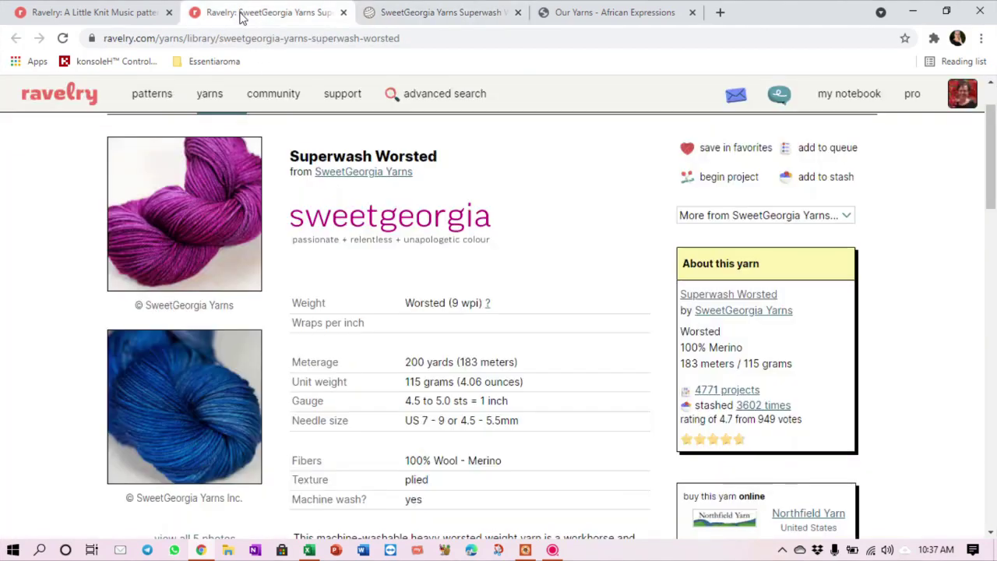
left_click(390, 15)
scroll(370, 283, "down", 3)
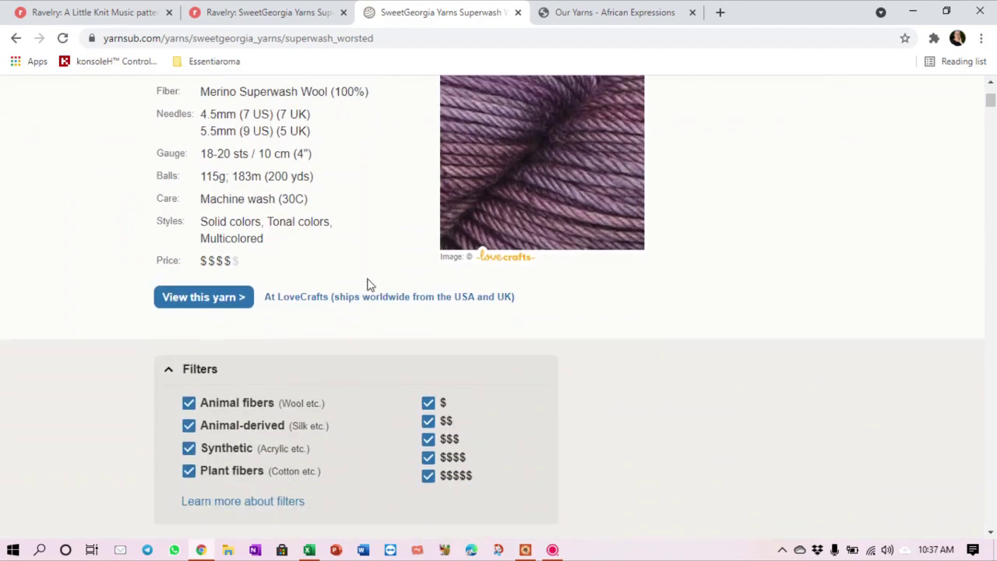
scroll(369, 285, "down", 4)
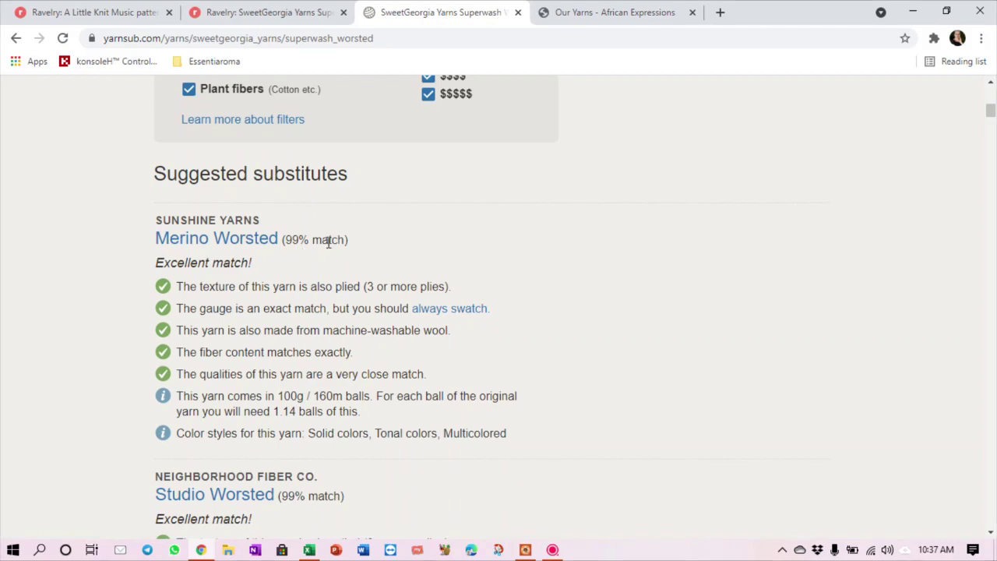
scroll(358, 429, "down", 3)
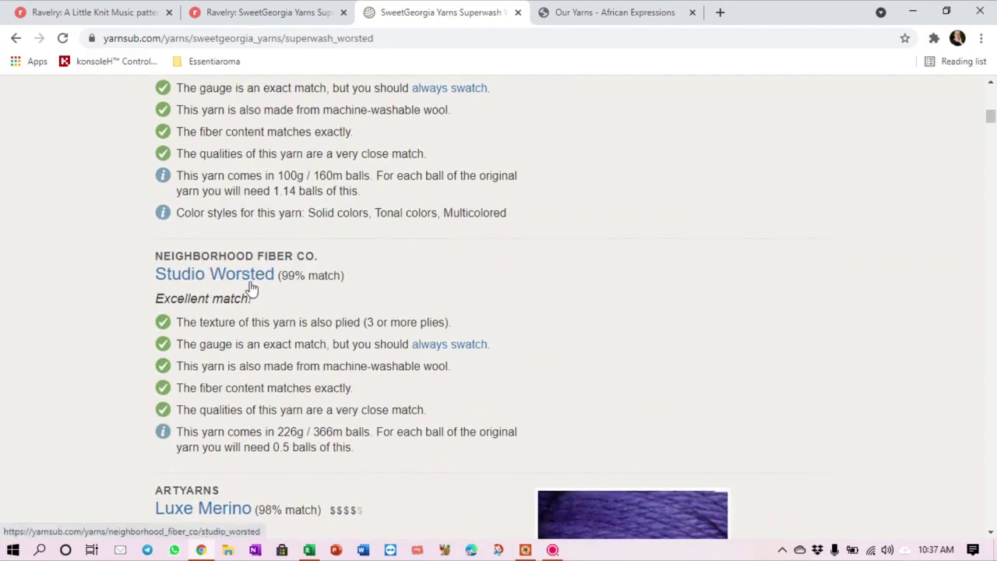
scroll(389, 397, "down", 15)
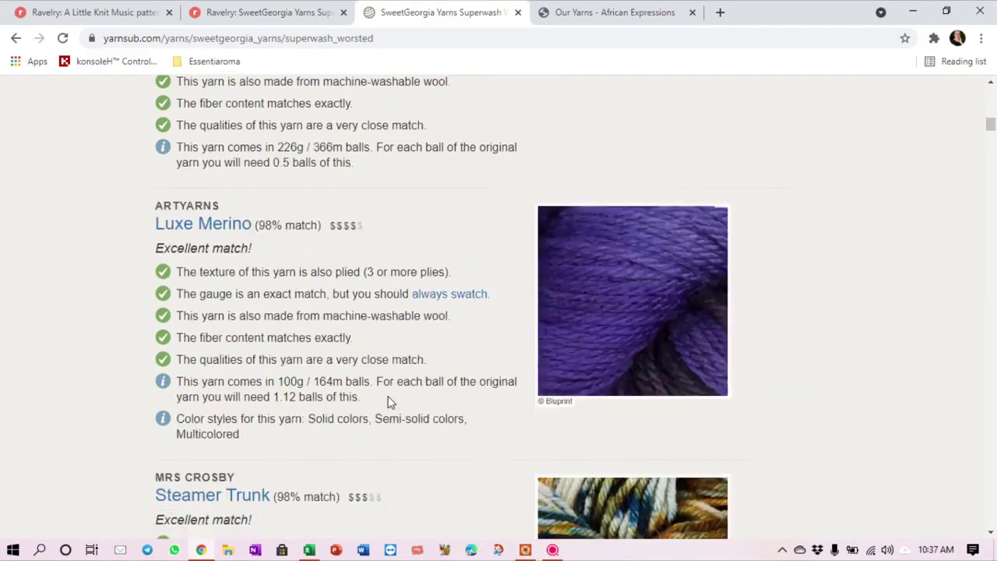
scroll(391, 402, "down", 3)
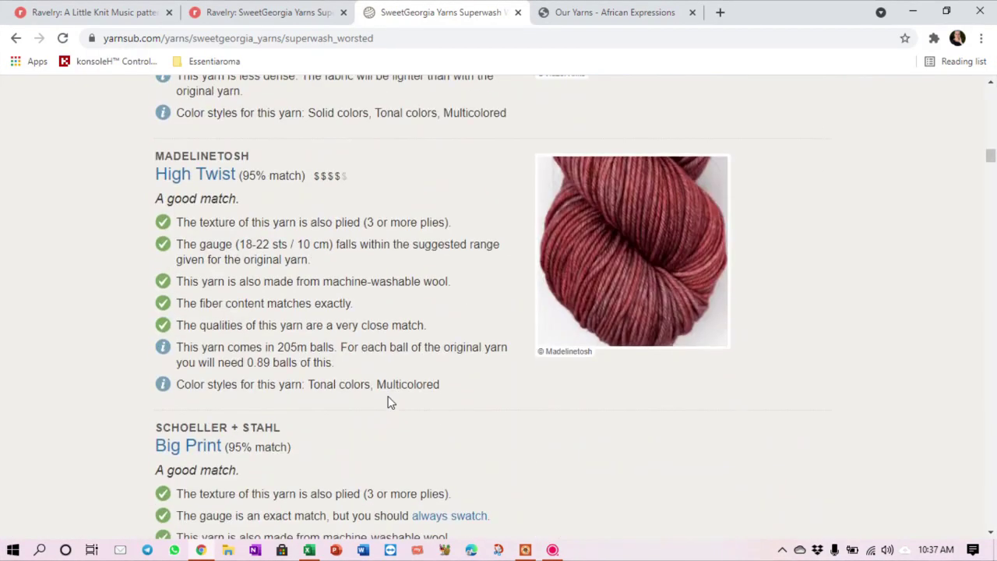
scroll(391, 402, "down", 6)
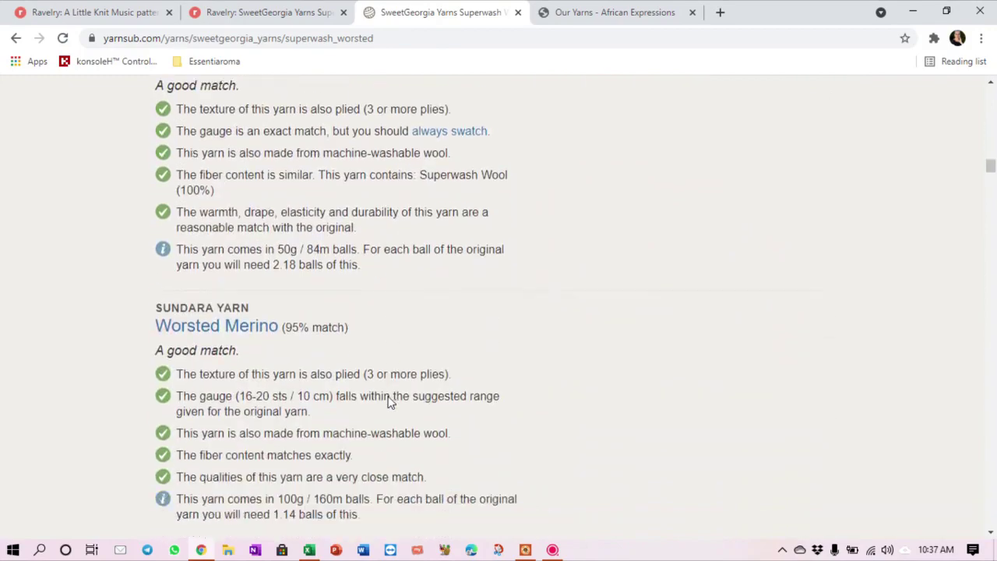
scroll(390, 402, "down", 8)
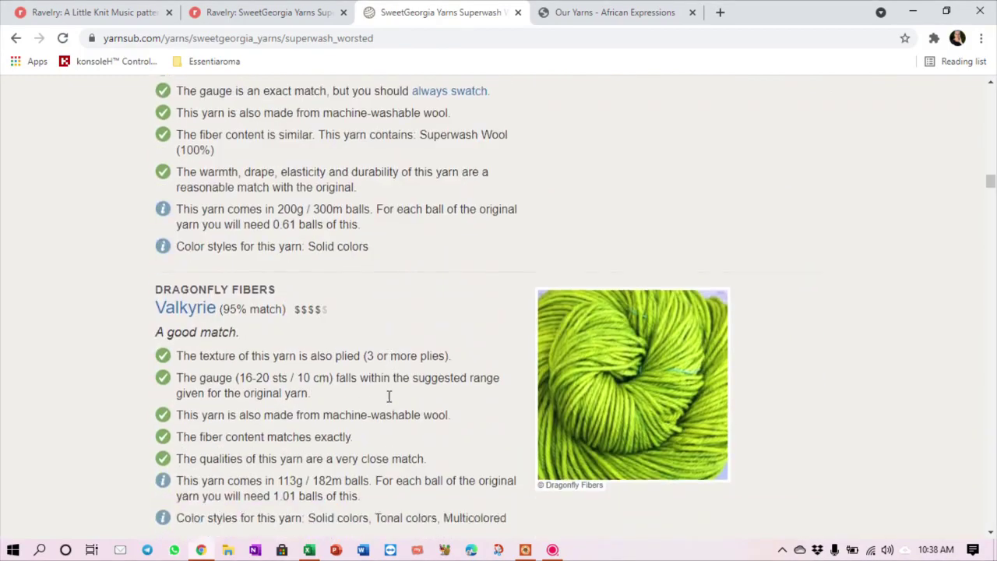
scroll(390, 402, "down", 4)
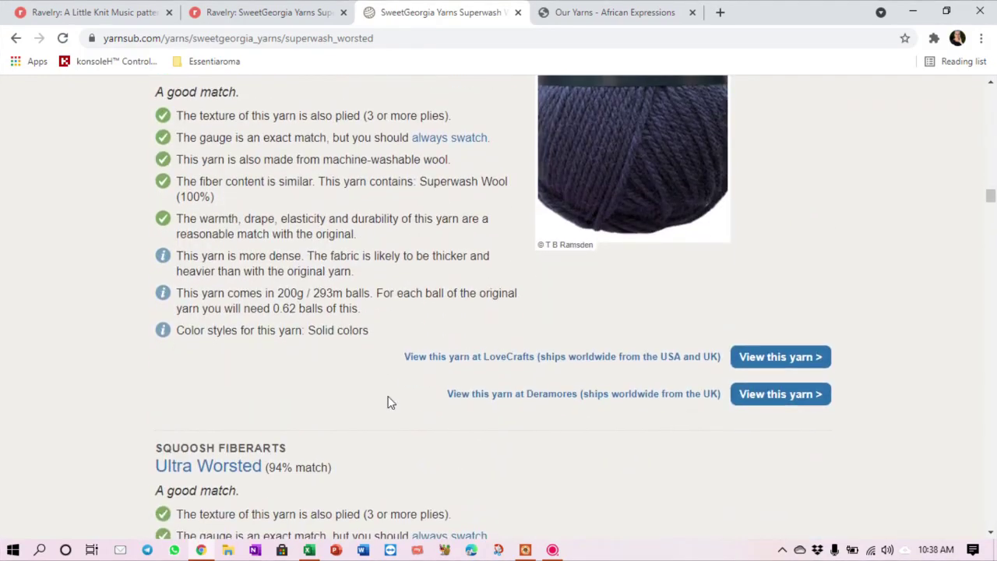
scroll(391, 402, "up", 20)
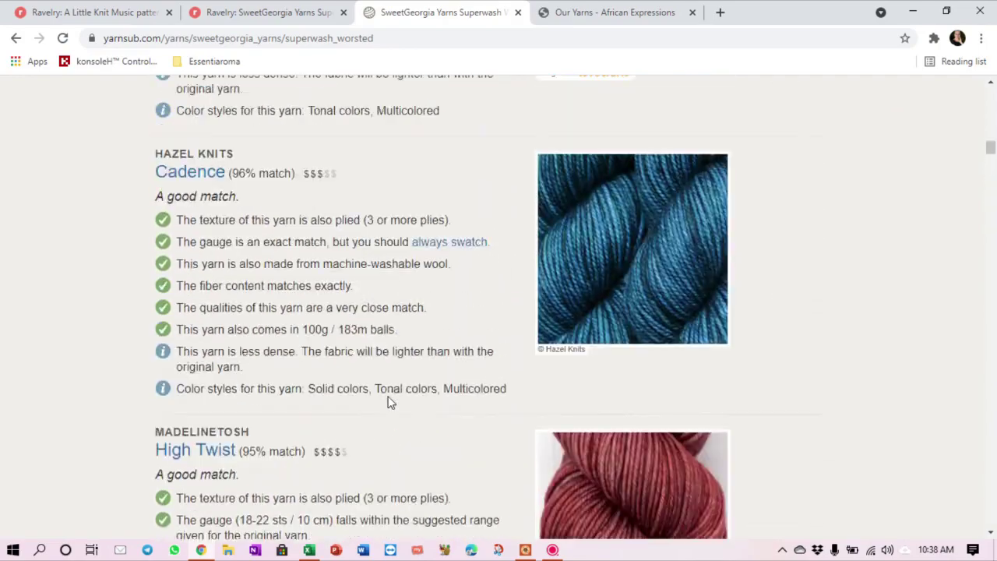
scroll(391, 402, "up", 15)
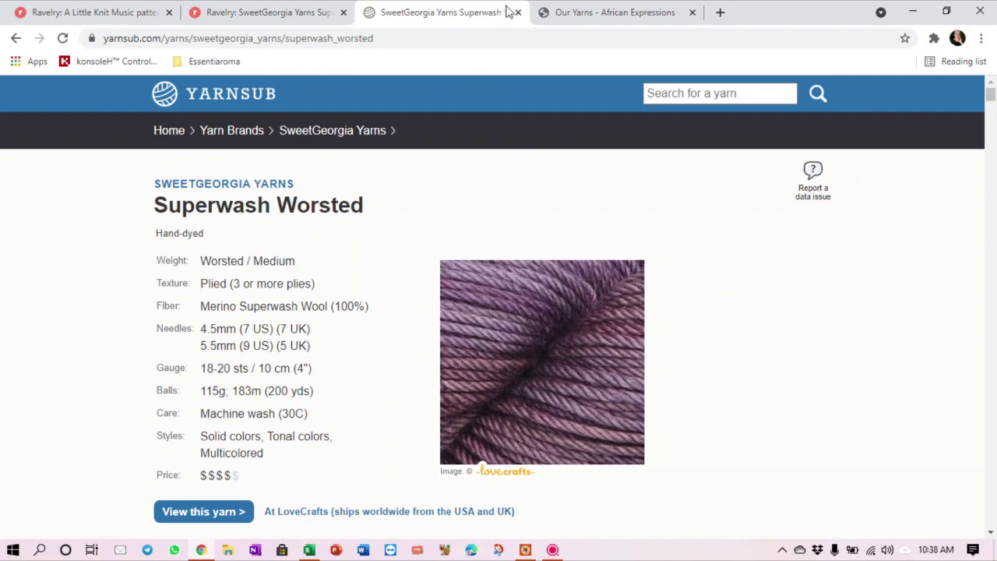
left_click(270, 11)
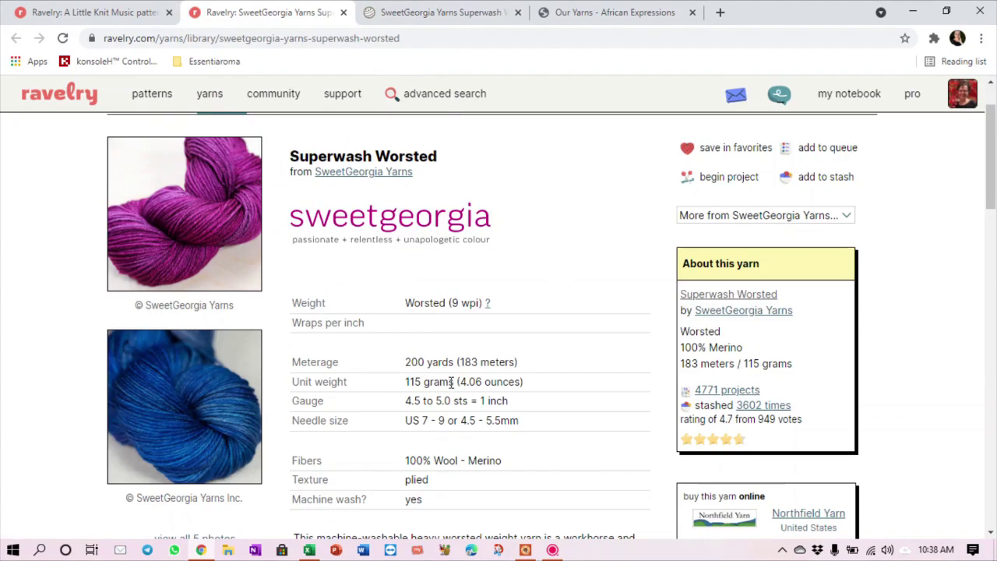
Read the 183 meters per 115 grams on Ravelry, then go back to YarnSub.
scroll(519, 381, "down", 2)
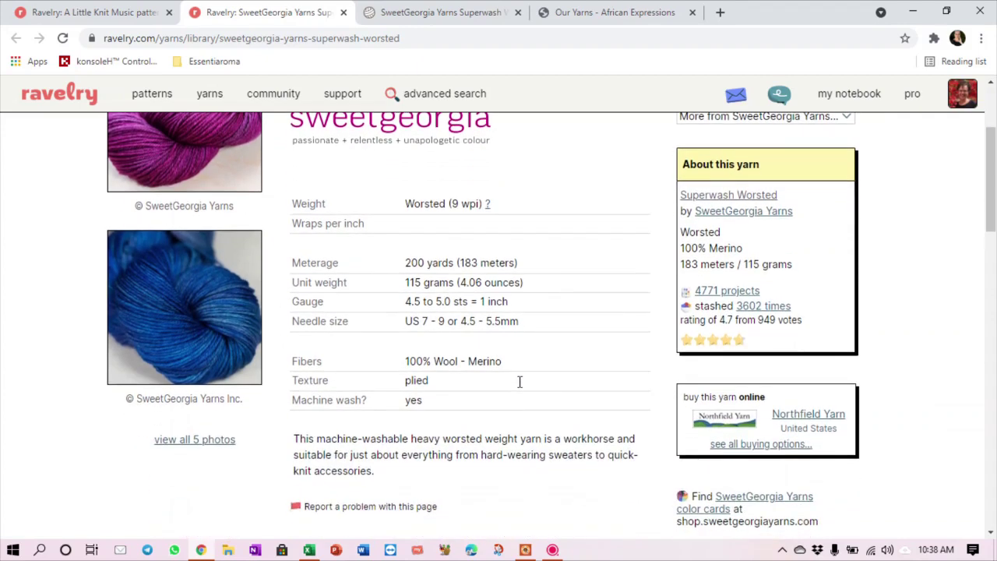
scroll(519, 382, "up", 1)
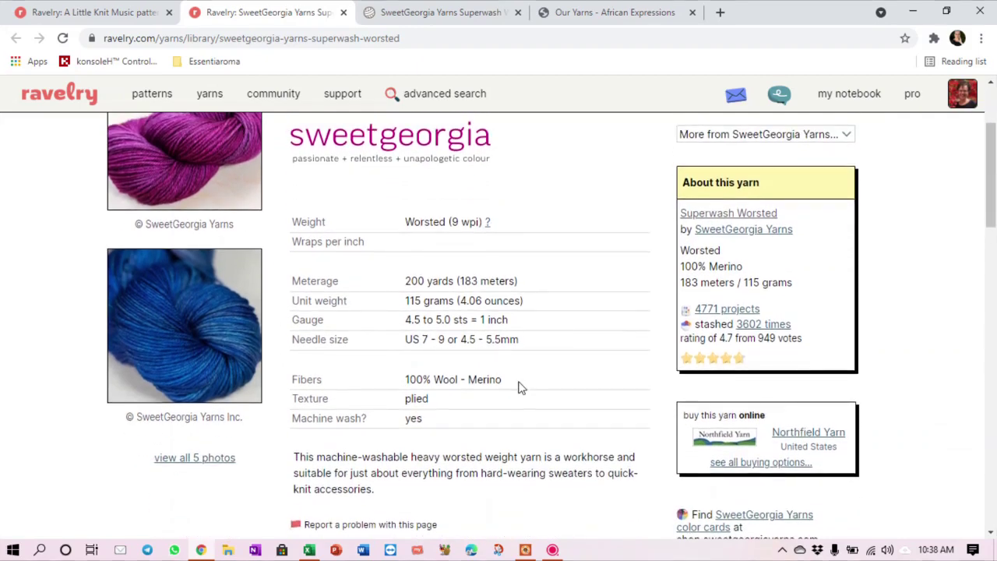
scroll(520, 387, "up", 1)
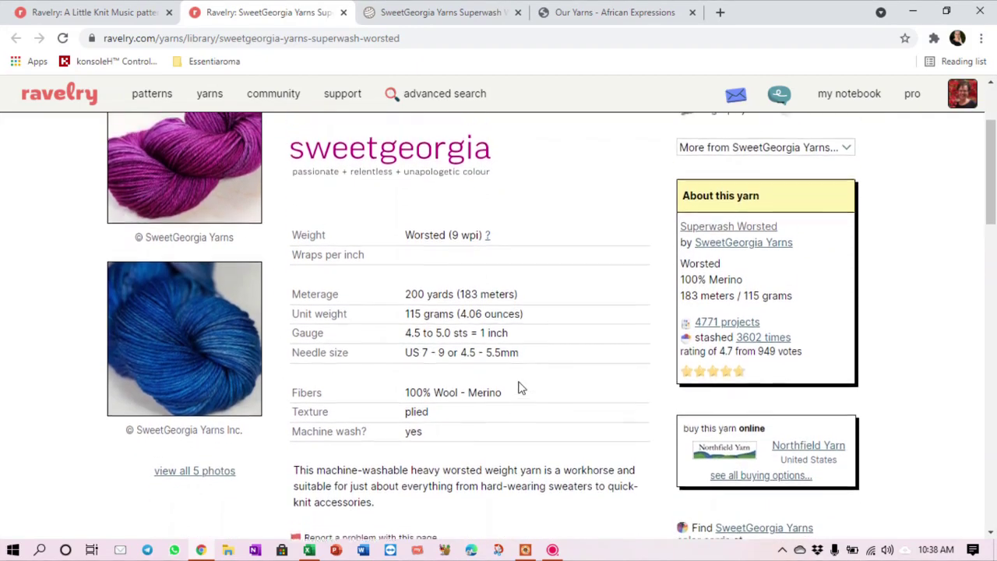
scroll(520, 387, "up", 2)
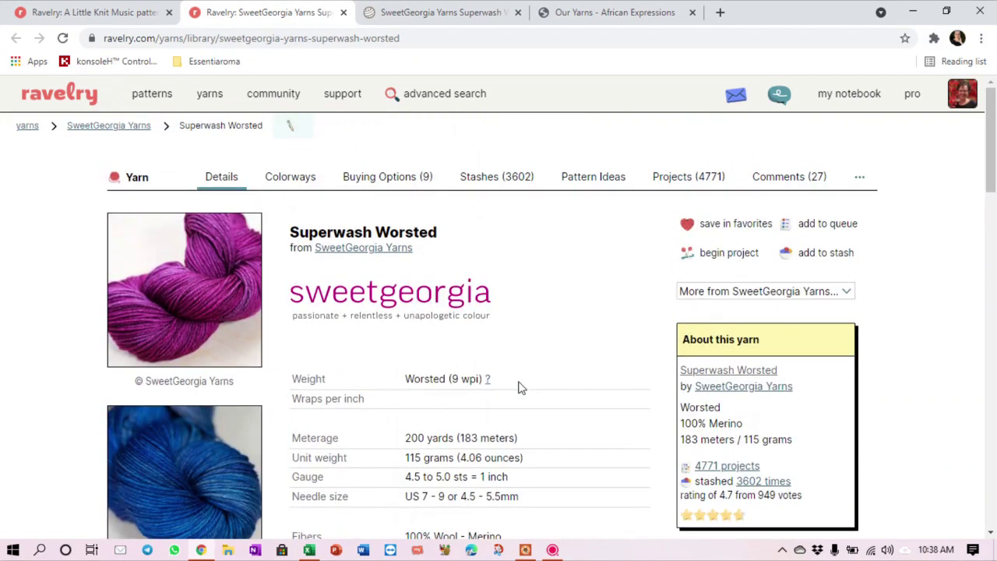
scroll(519, 388, "down", 2)
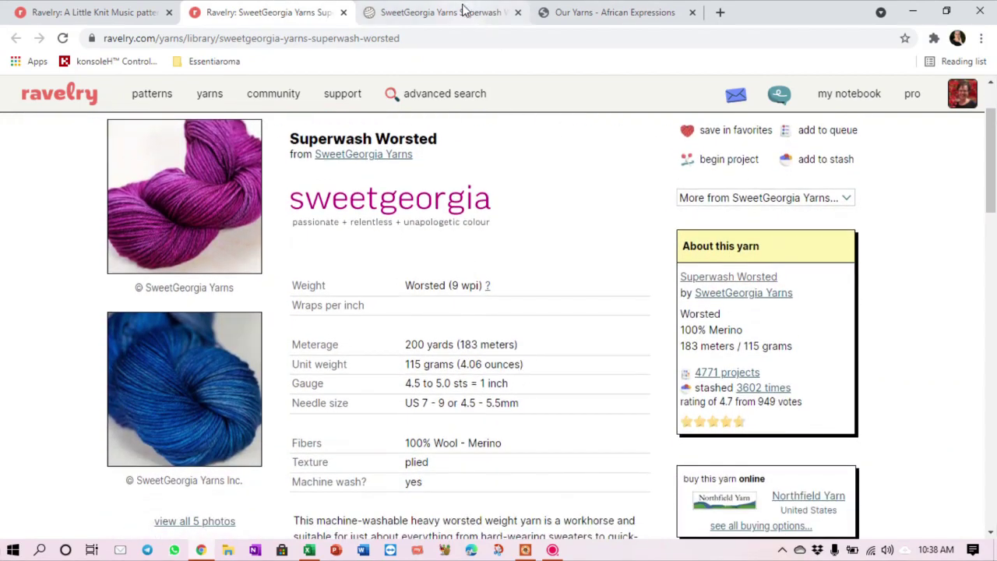
left_click(457, 18)
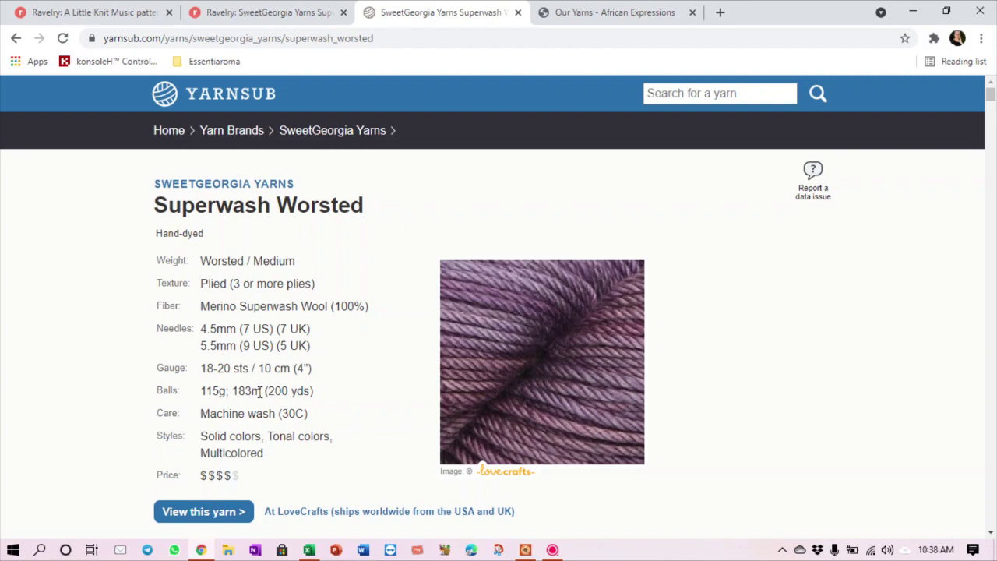
left_click(309, 552)
Head column A 'grams' and column B 'meters', fixing the misspelled heading.
left_click(150, 264)
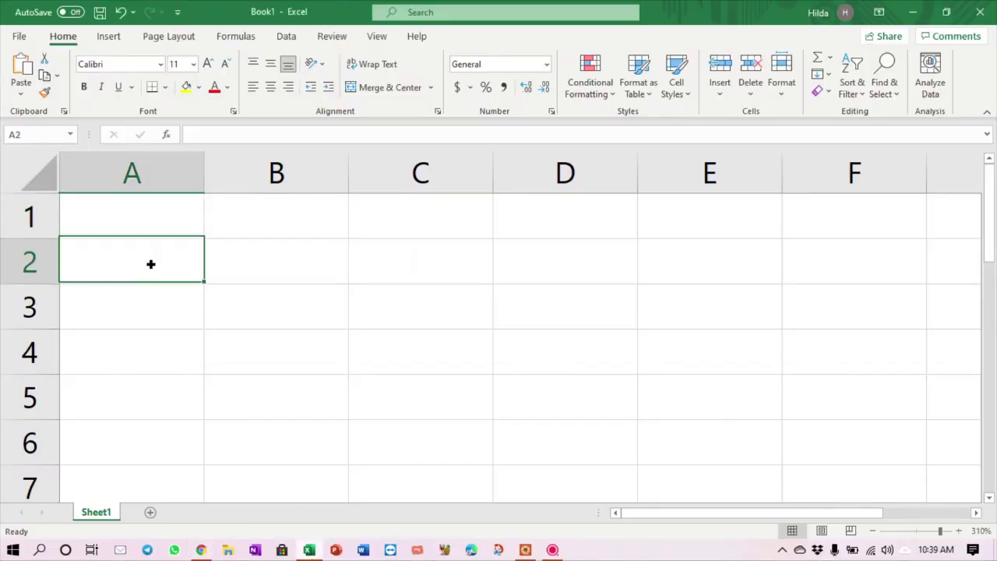
left_click(138, 223)
type("gram")
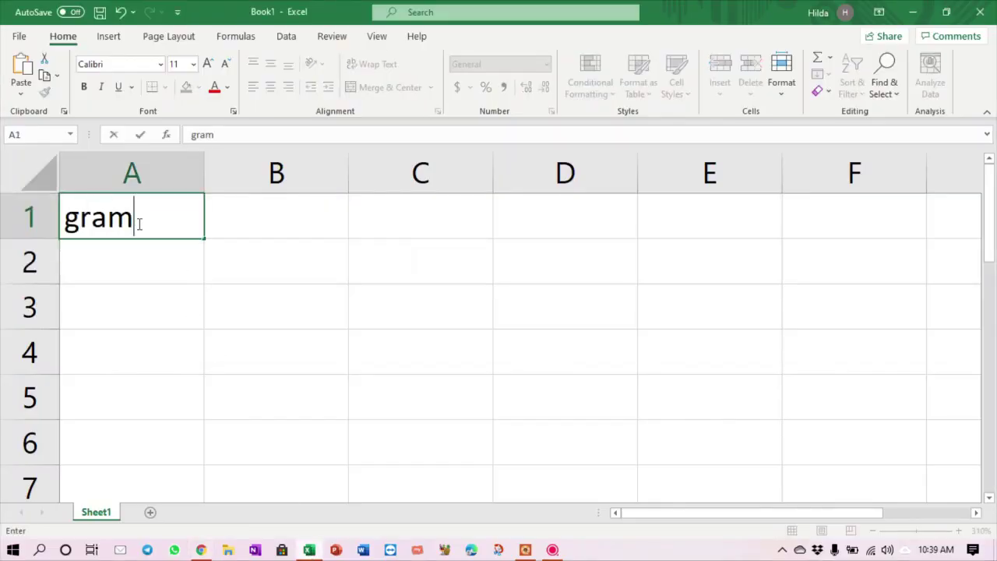
type("s")
key("Tab")
type("m")
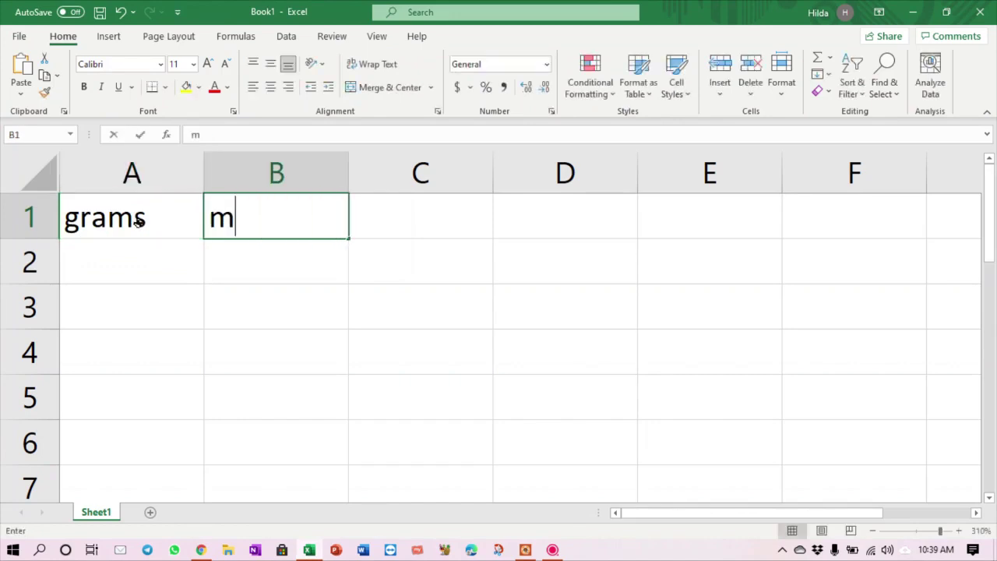
type("eyers")
key("BackSpace")
key("BackSpace")
key("BackSpace")
key("BackSpace")
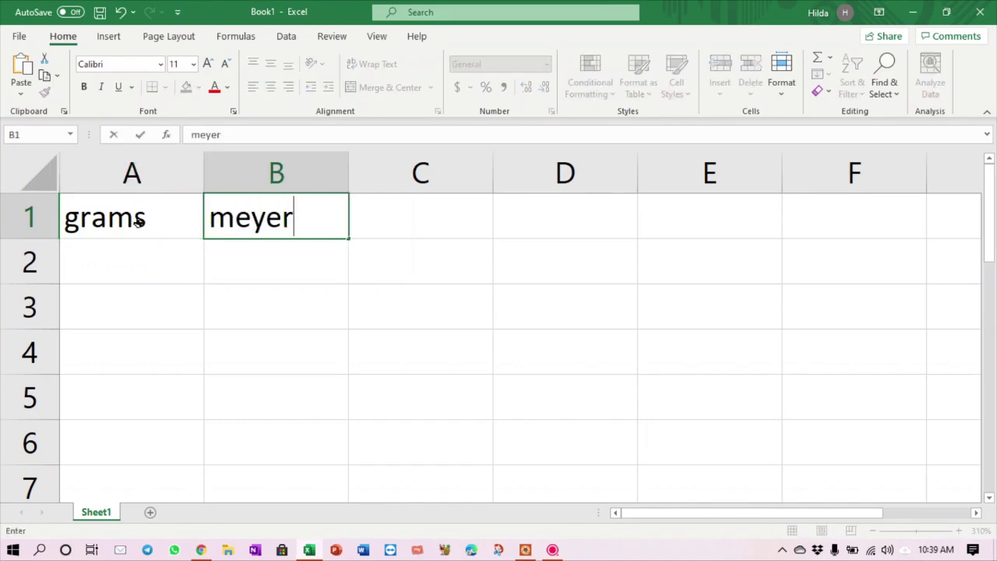
type("ters")
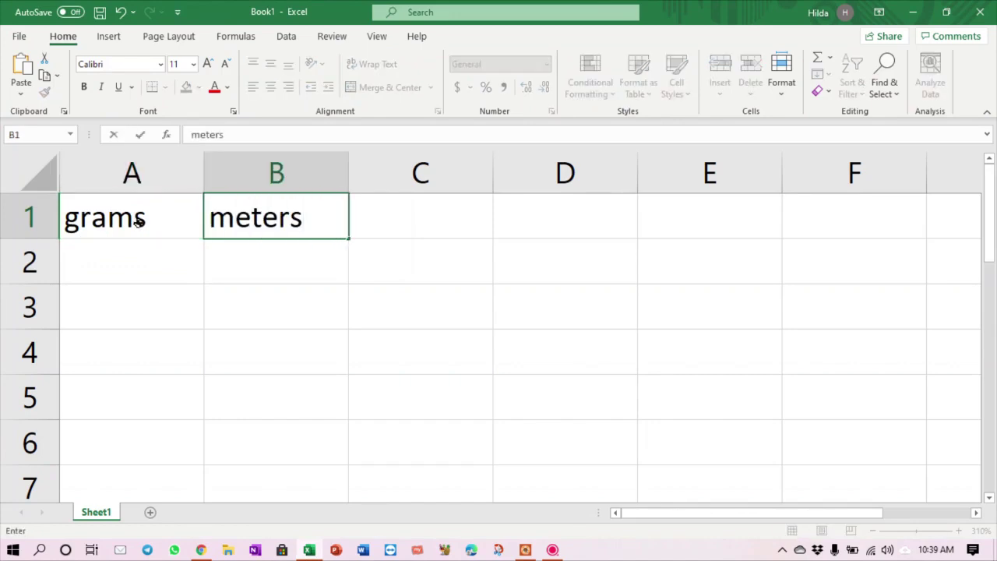
key("Return")
Enter 115 in A2 and, after checking the yarn page, 183 in B2.
left_click(109, 241)
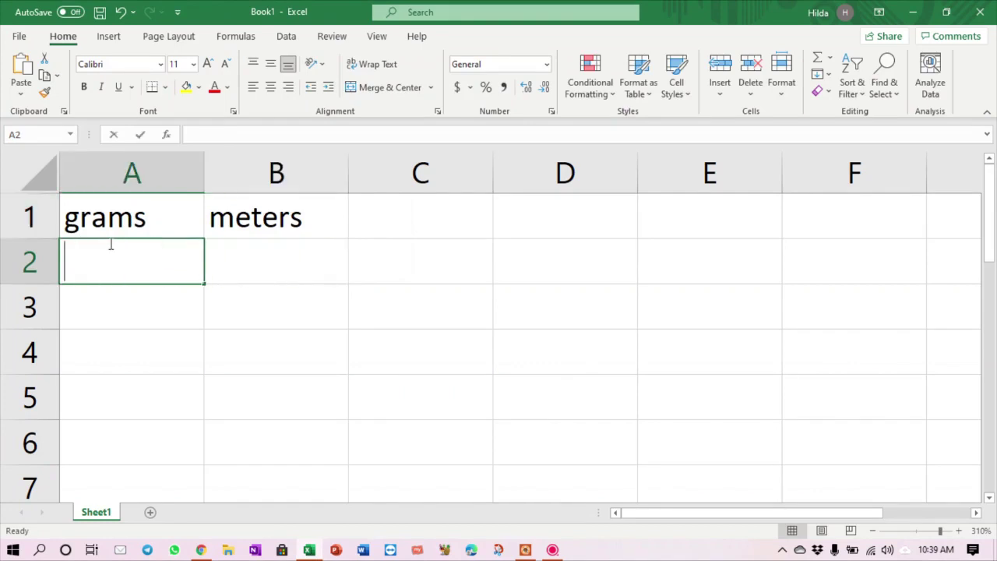
type("115")
left_click(257, 264)
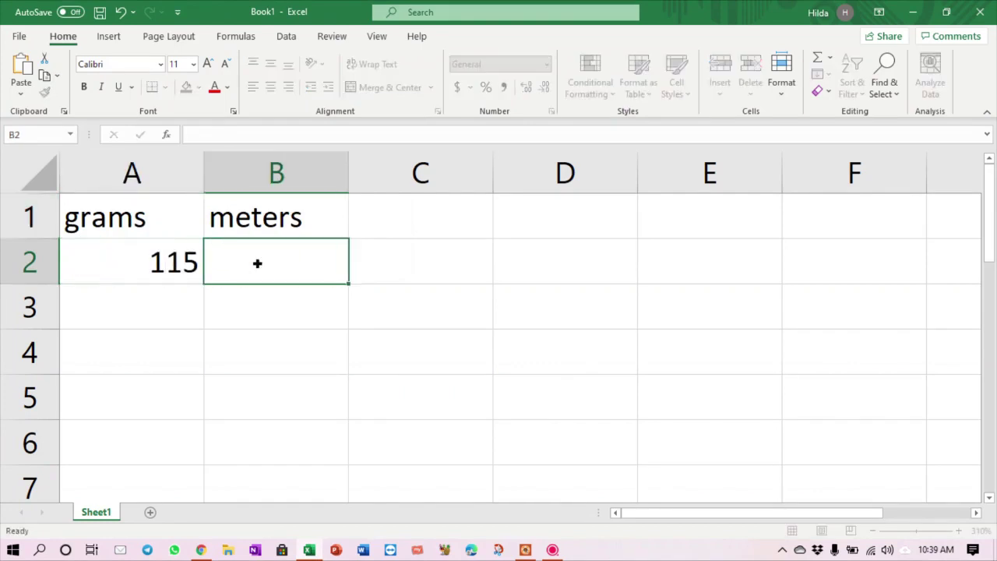
left_click(201, 550)
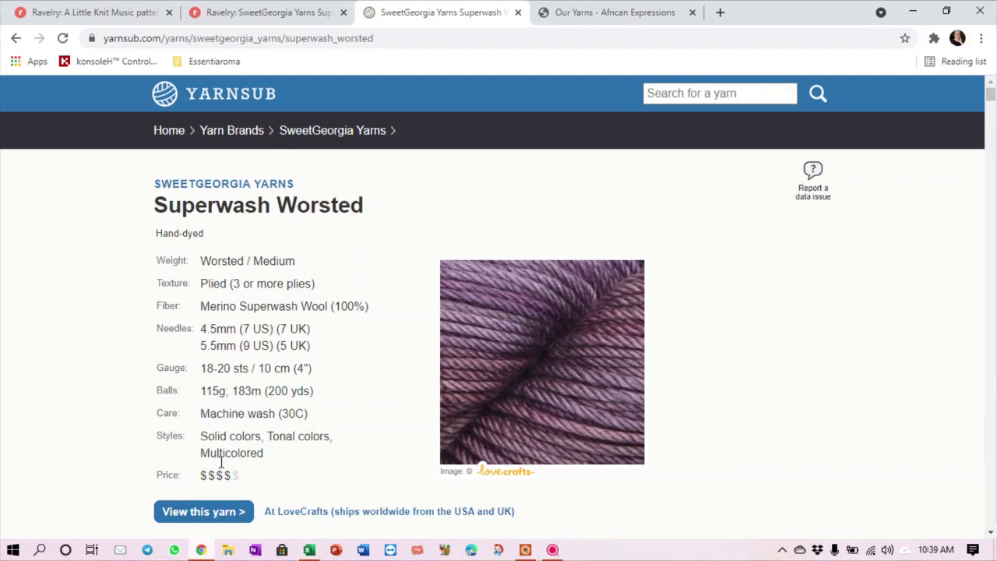
left_click(175, 550)
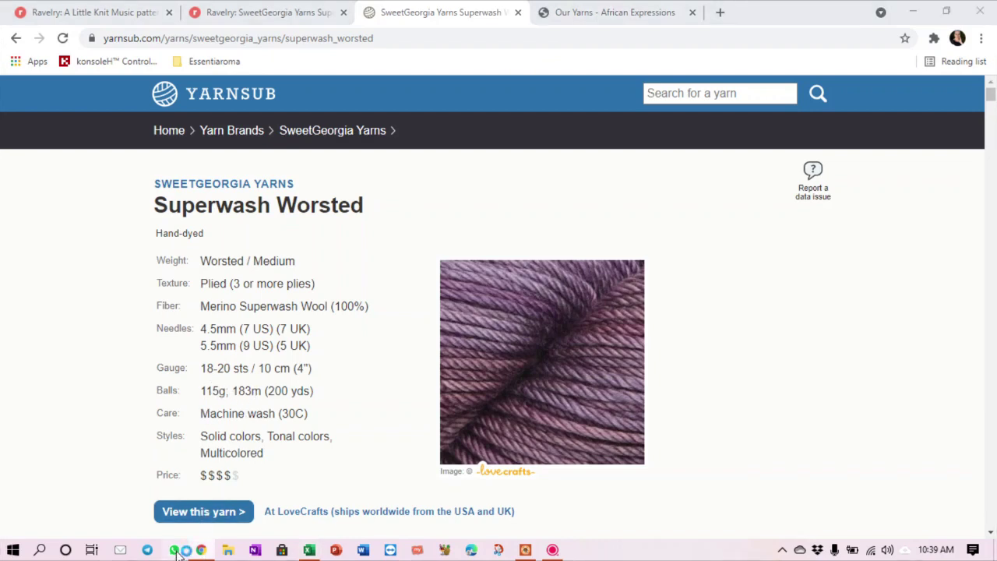
left_click(309, 550)
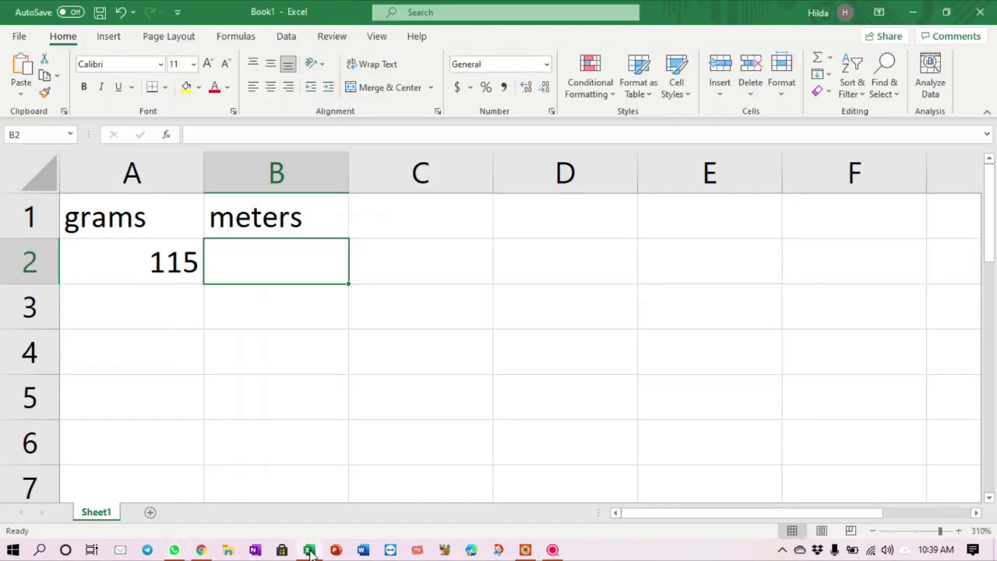
type("18")
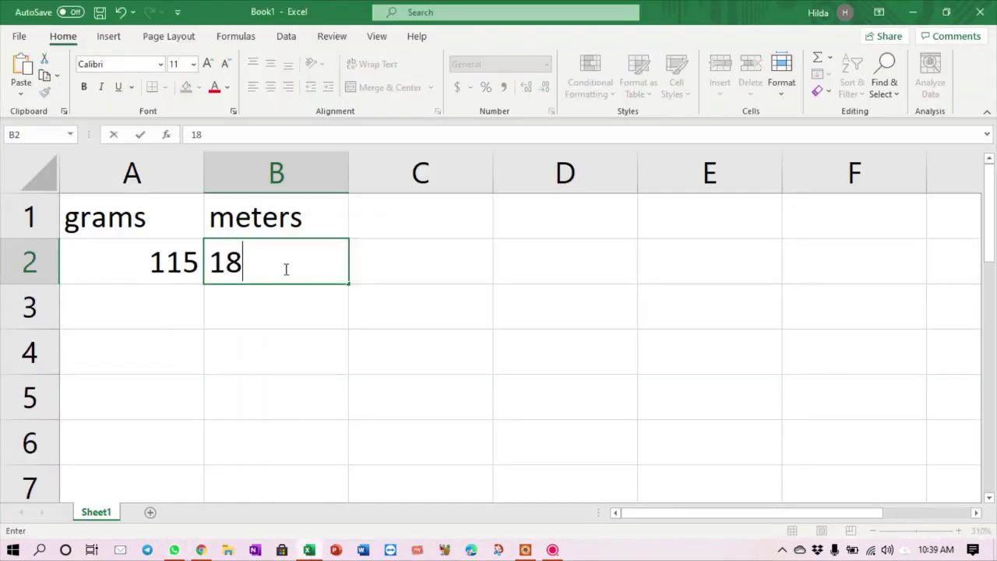
type("3")
key("Return")
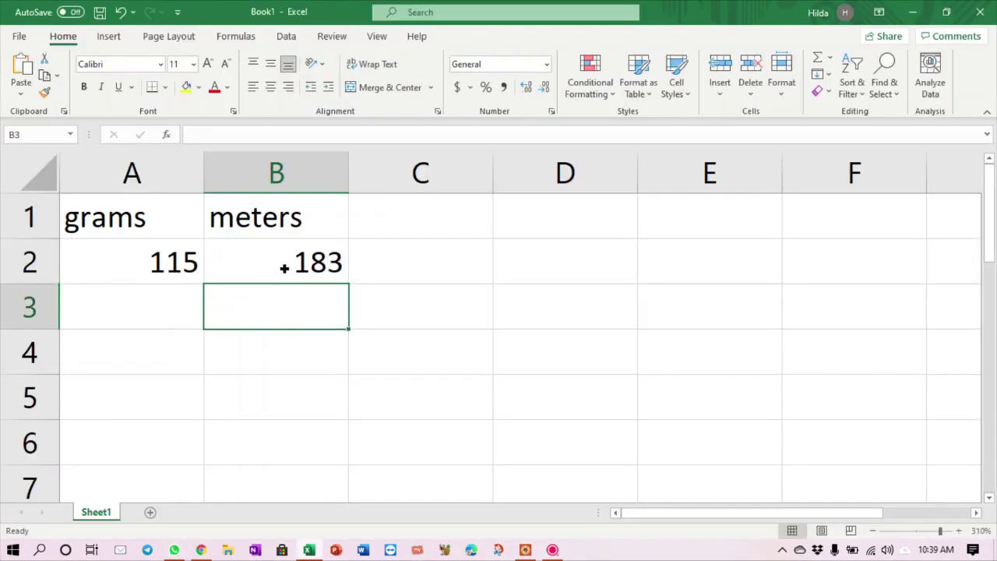
left_click(173, 550)
right_click(173, 550)
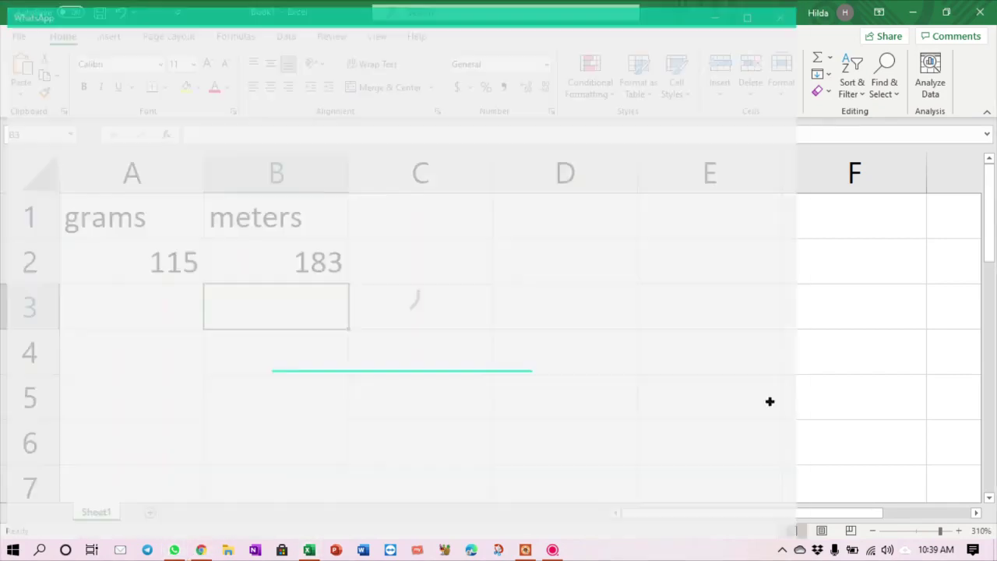
left_click(834, 392)
left_click(176, 307)
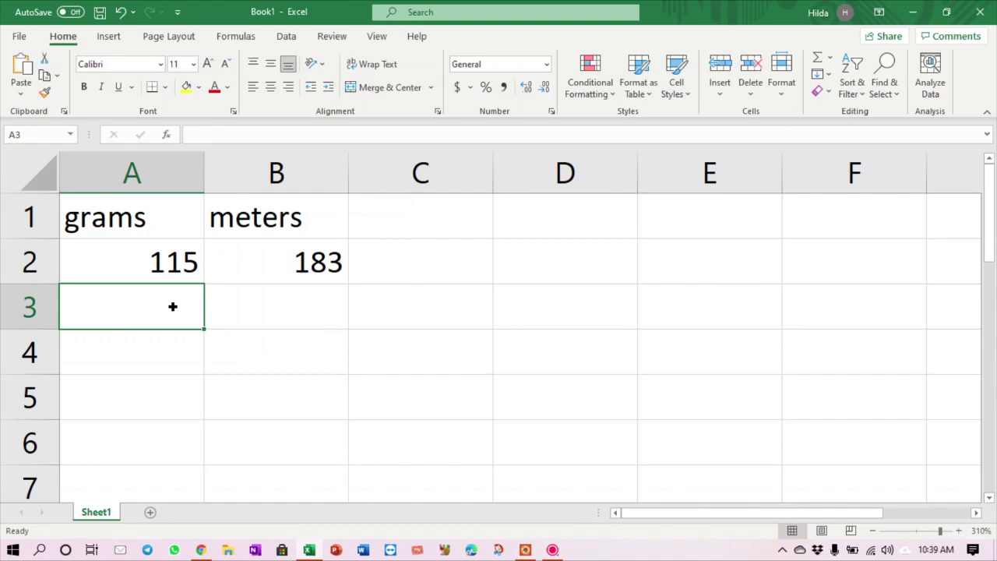
Enter 100 grams in A3 below 115.
type("100")
key("Return")
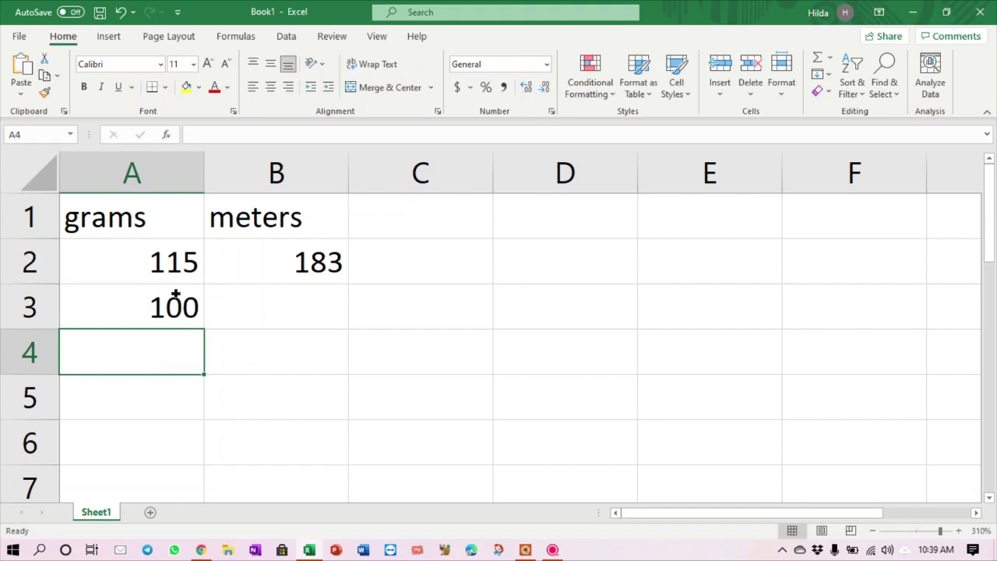
left_click(122, 397)
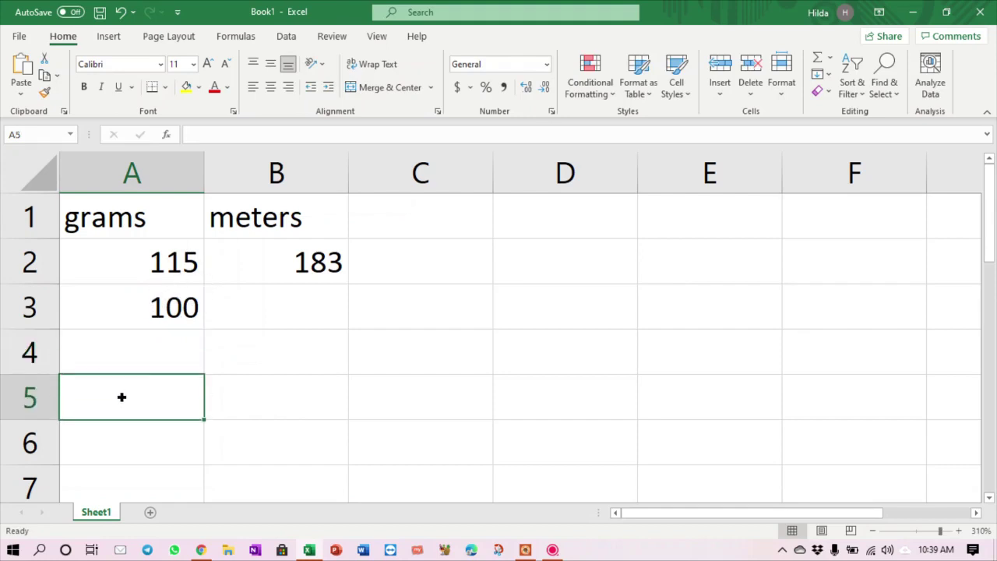
left_click(167, 263)
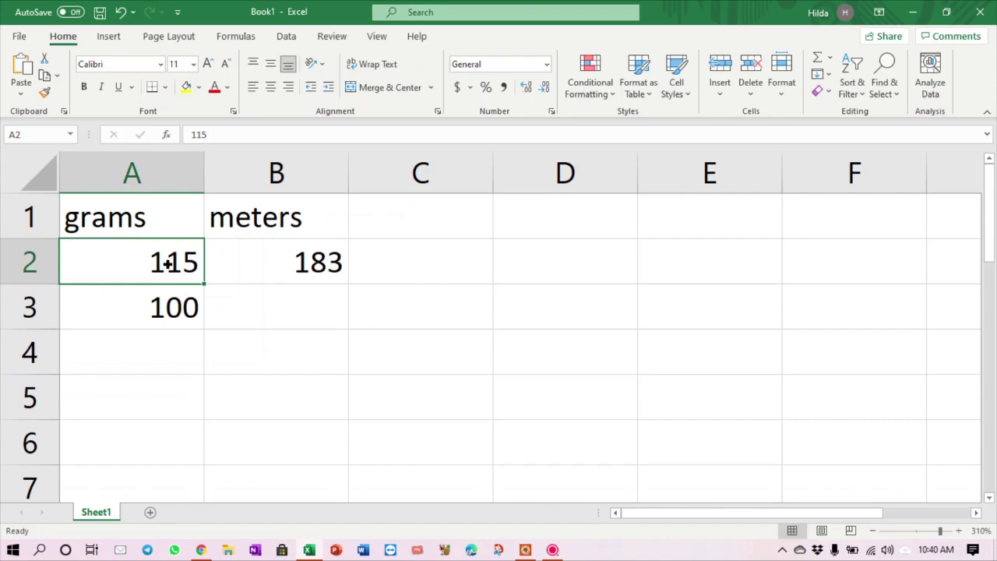
left_click(287, 312)
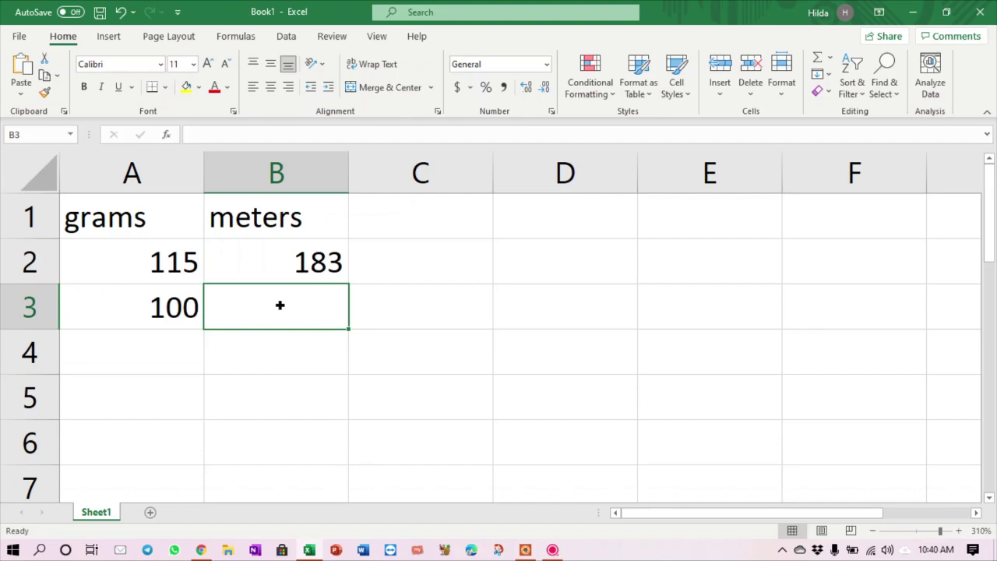
Insert an empty column before meters and put an equals sign in B2.
left_click(263, 178)
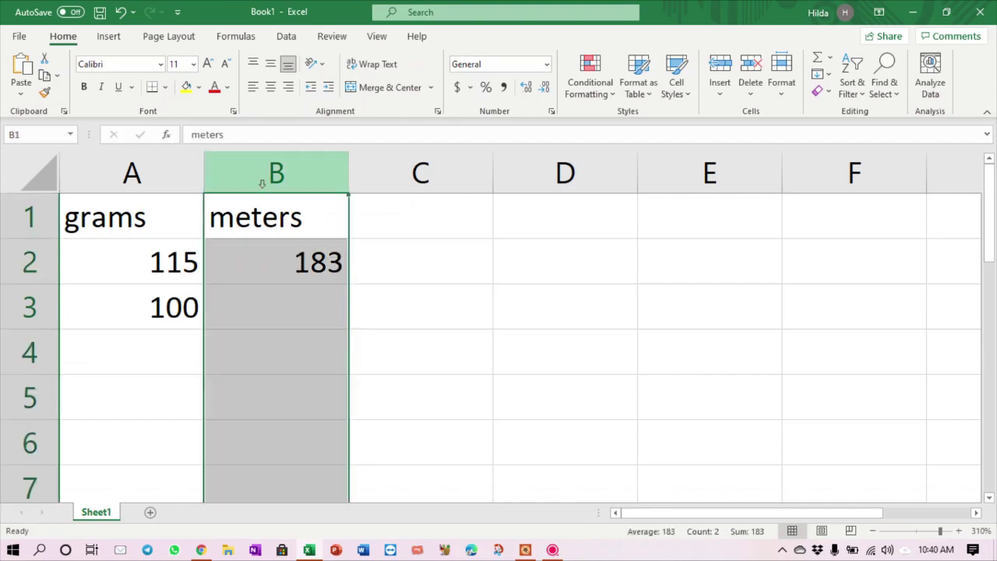
right_click(265, 181)
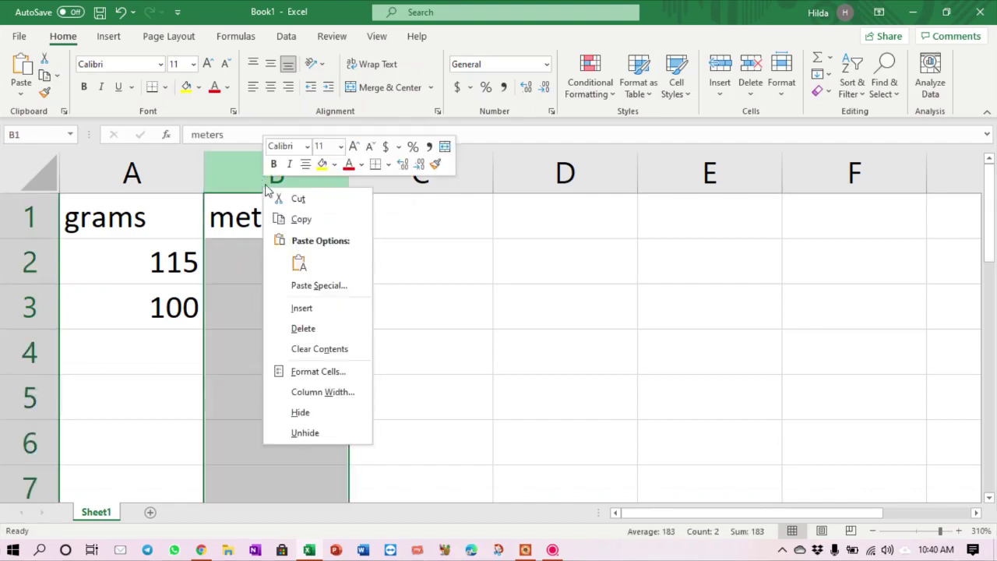
left_click(301, 308)
left_click(235, 262)
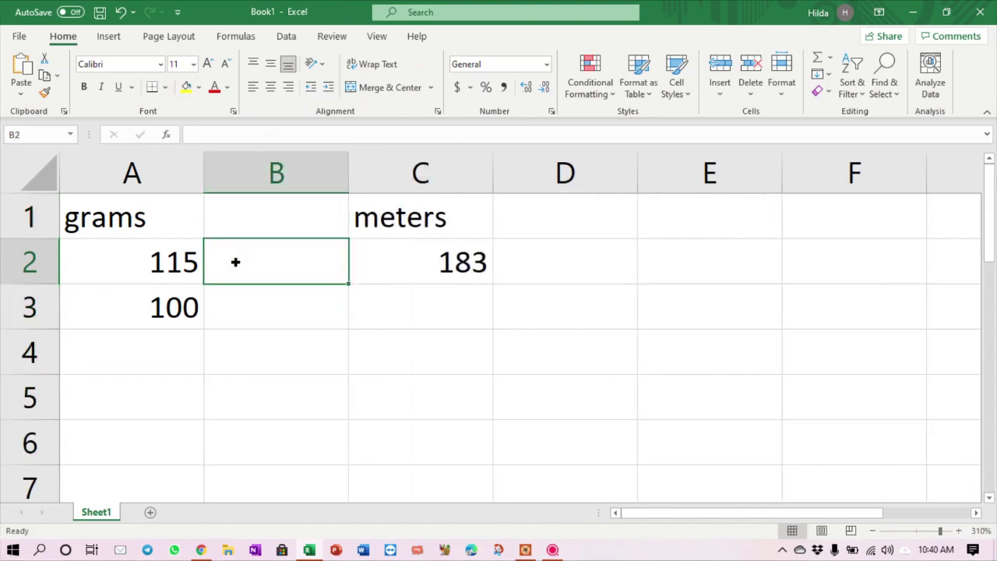
type("'=")
key("Return")
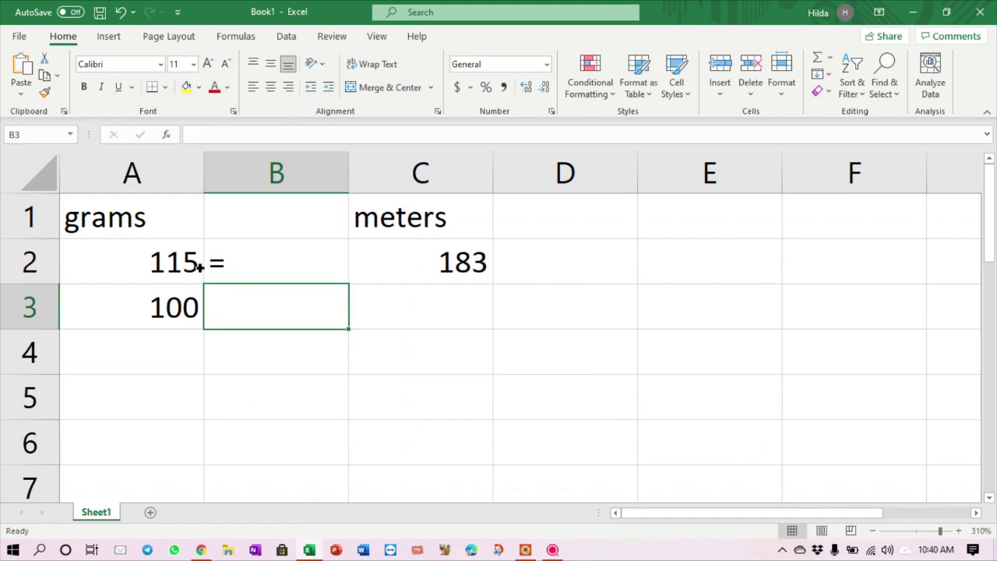
Center the equals sign in B2 and copy it into B3 beside 100.
left_click(272, 264)
left_click(268, 87)
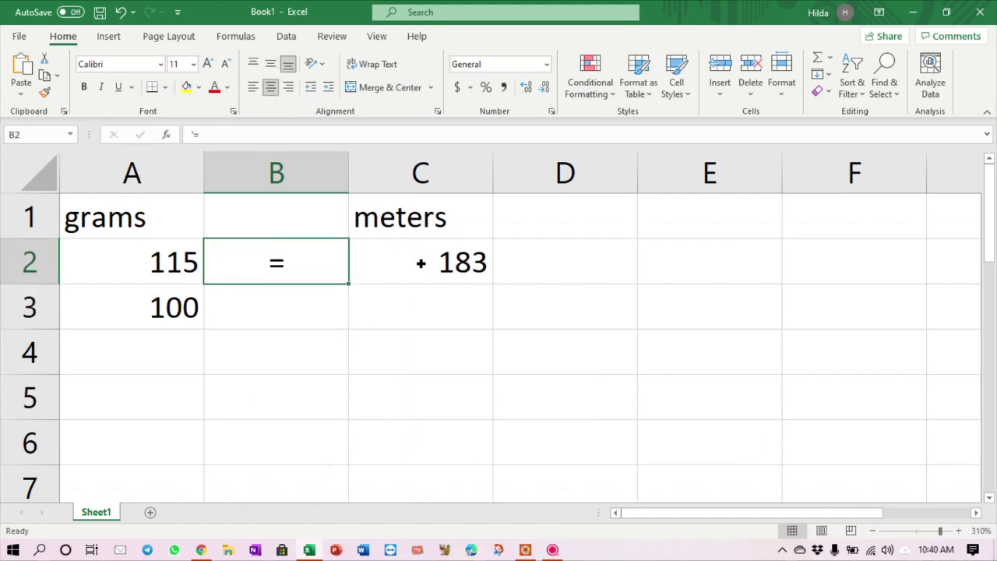
left_click(250, 303)
left_click(264, 251)
key("ctrl+c")
key("Down")
key("ctrl+v")
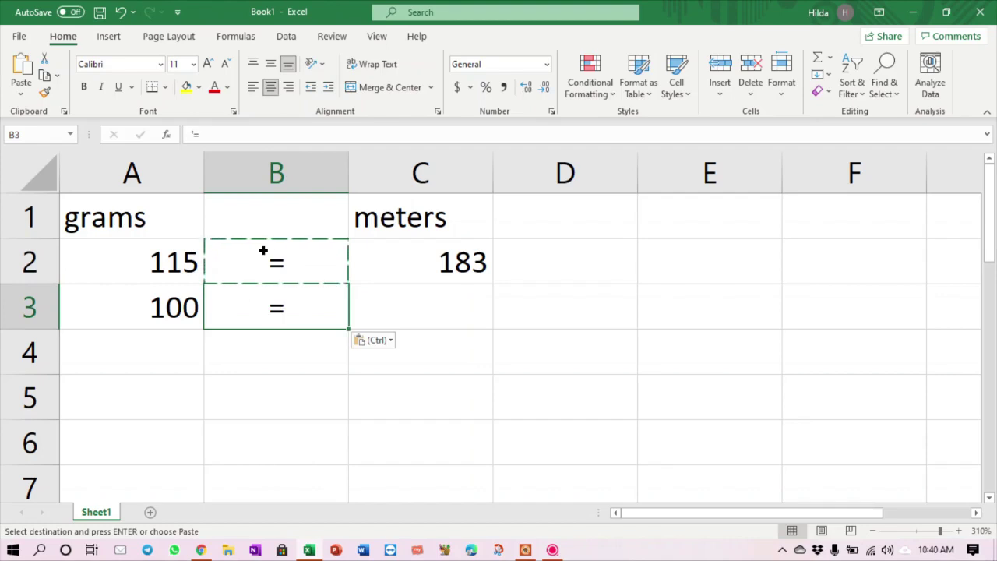
left_click(382, 307)
key("Escape")
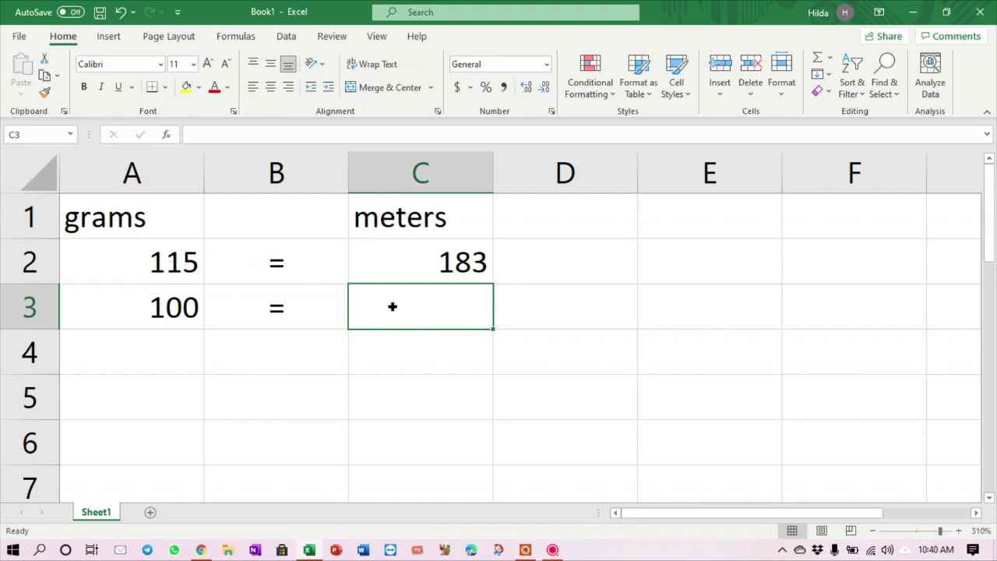
Enter =C2/115*100 in C3, giving 159.1304 metres for 100 grams.
type("=")
left_click(418, 265)
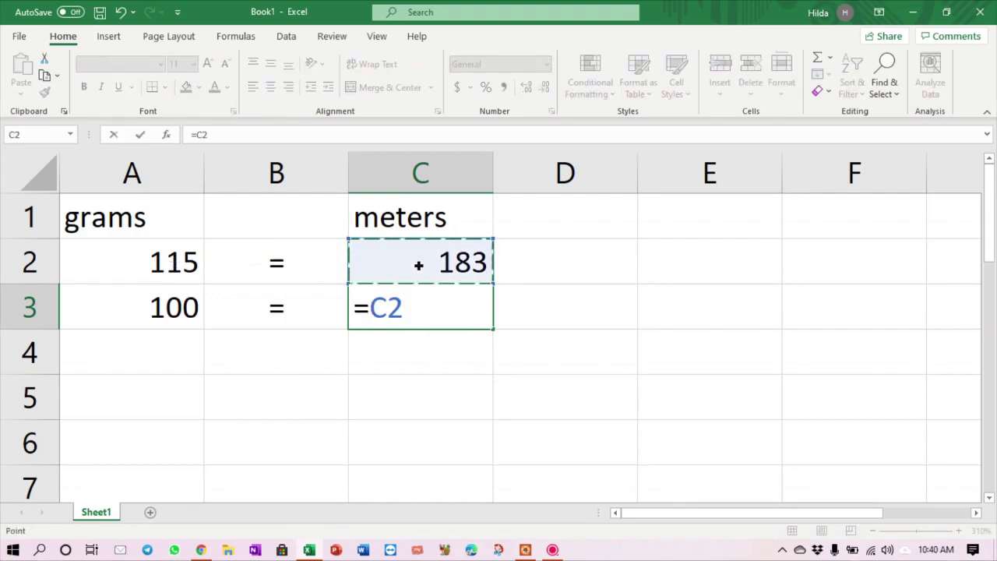
type("/")
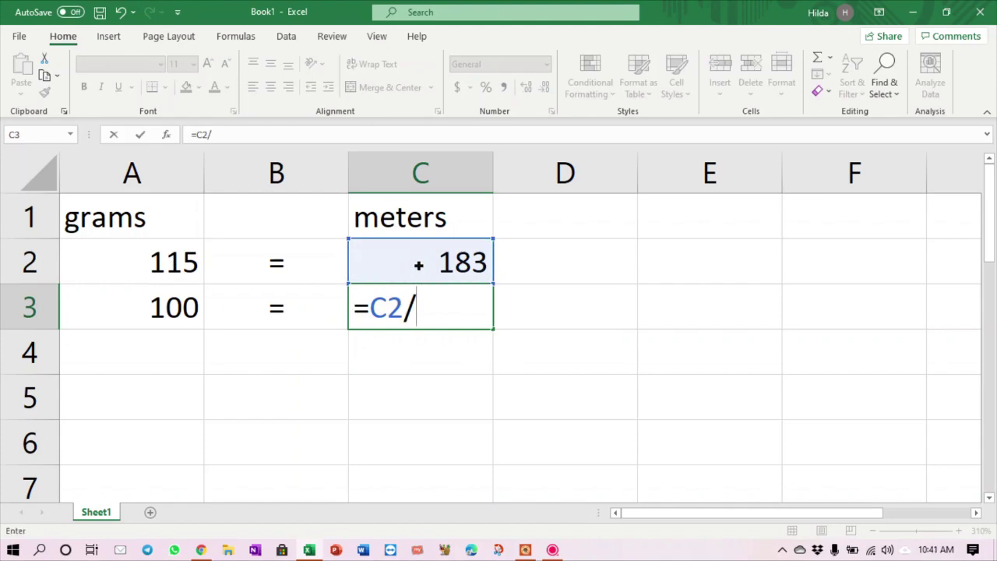
type("115")
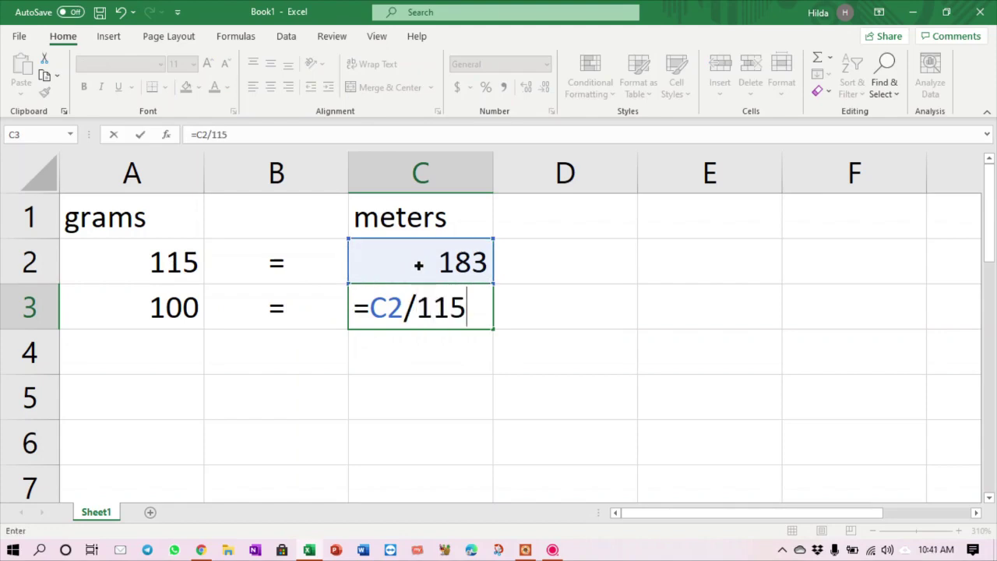
type("*100")
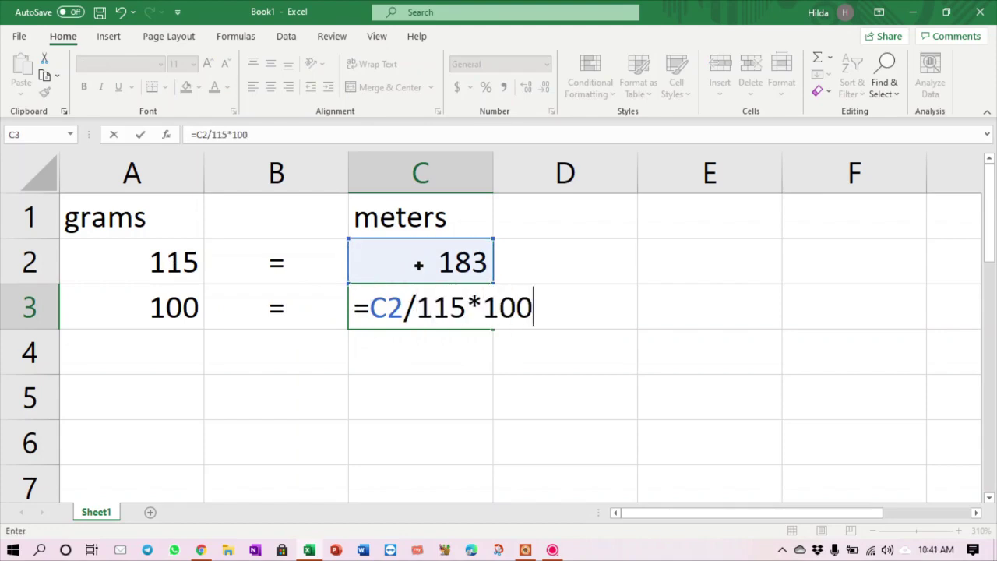
key("Return")
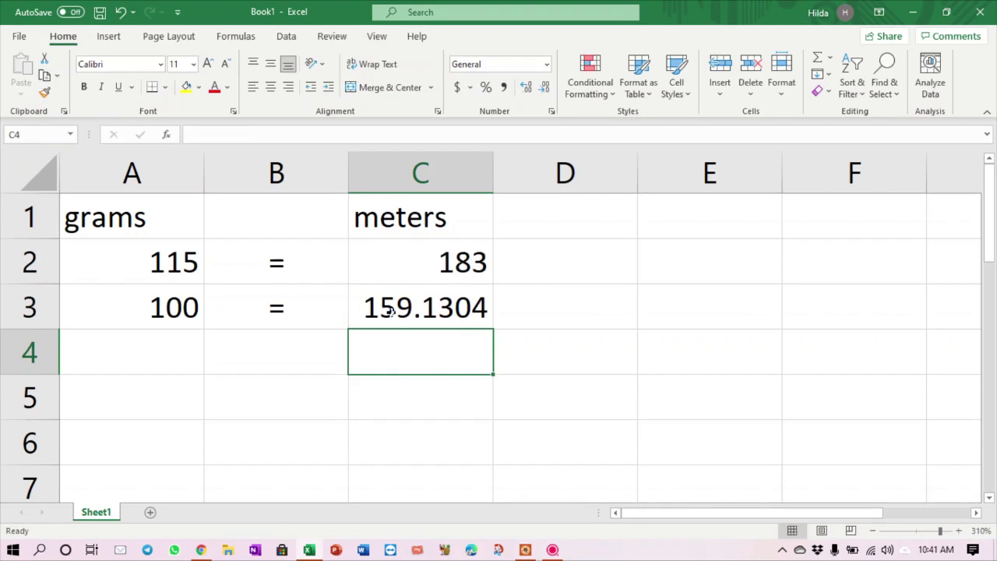
Enter 50 grams in A4.
left_click(164, 369)
type("5")
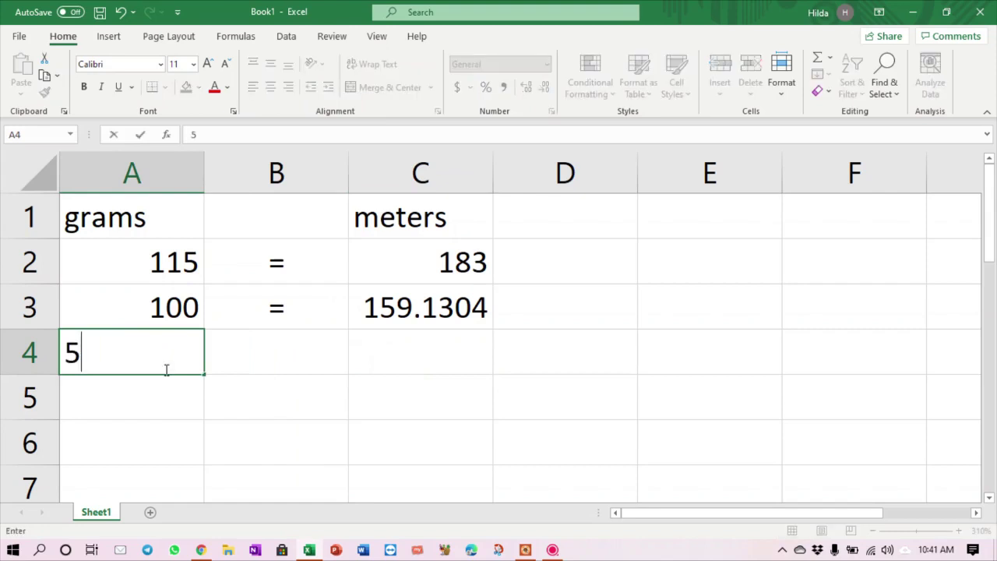
type("0")
key("Return")
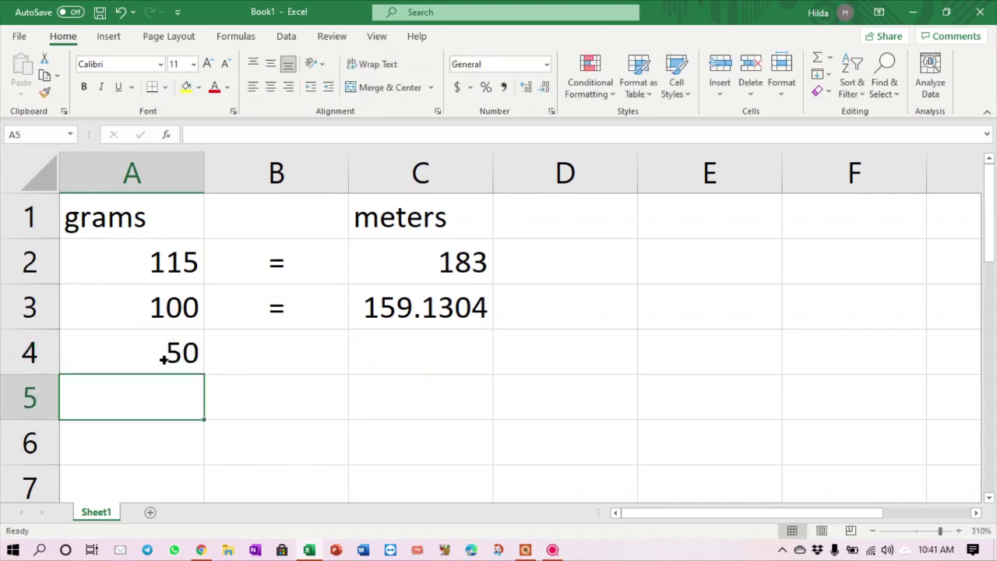
Enter =C3/2 in C4, showing 79.56522 meters for 50 grams.
left_click(248, 344)
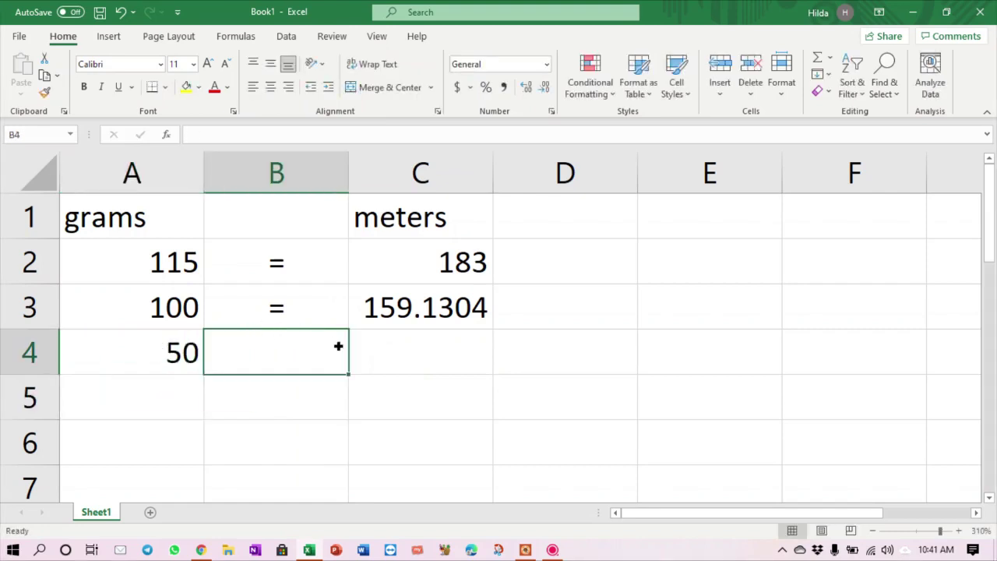
left_click(398, 345)
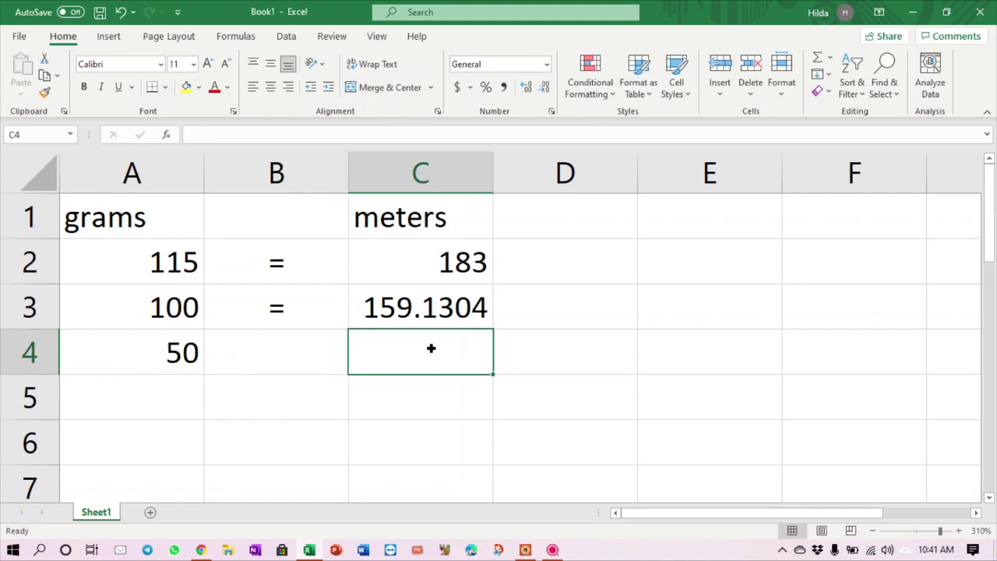
type("=")
left_click(427, 310)
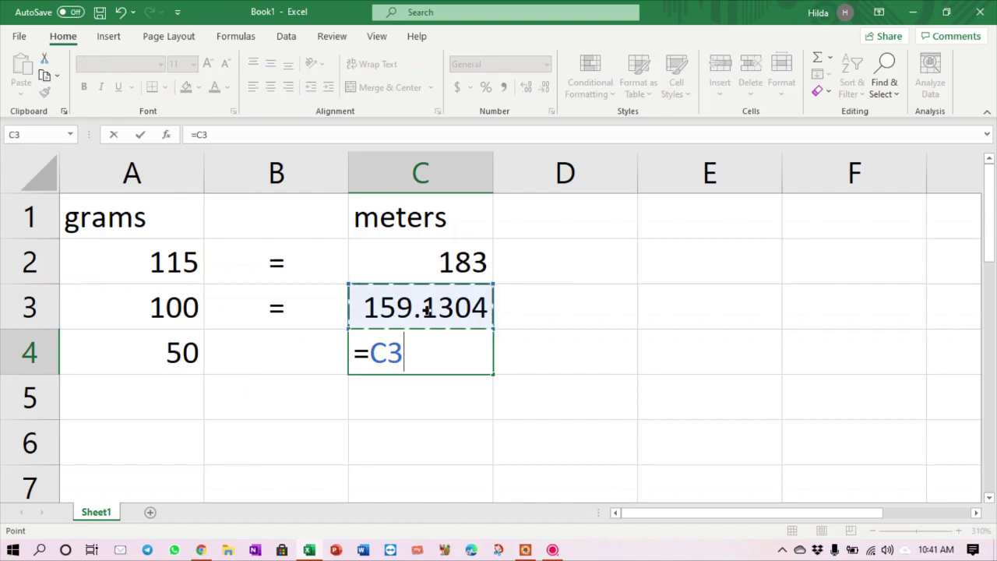
type("/2")
key("Return")
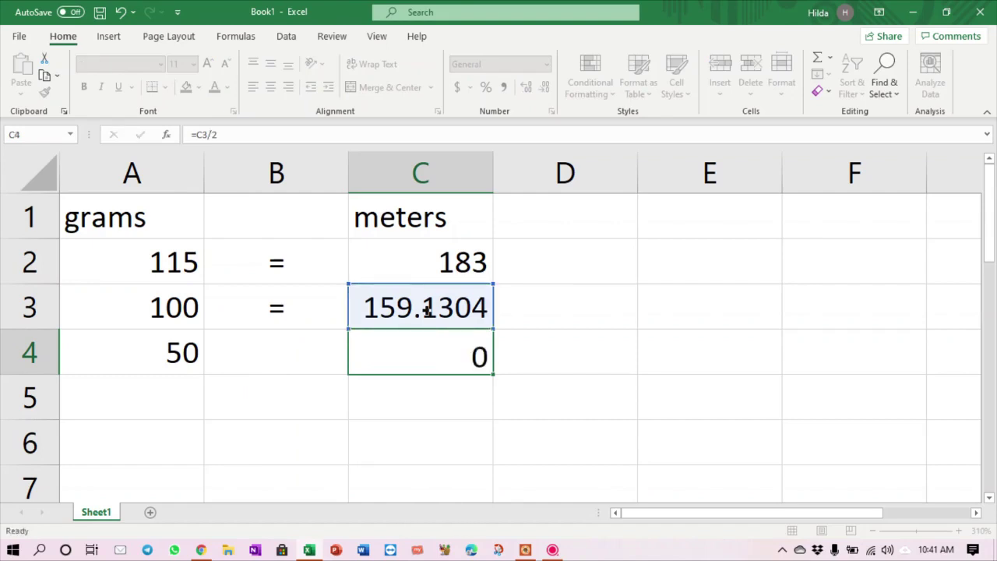
left_click(156, 359)
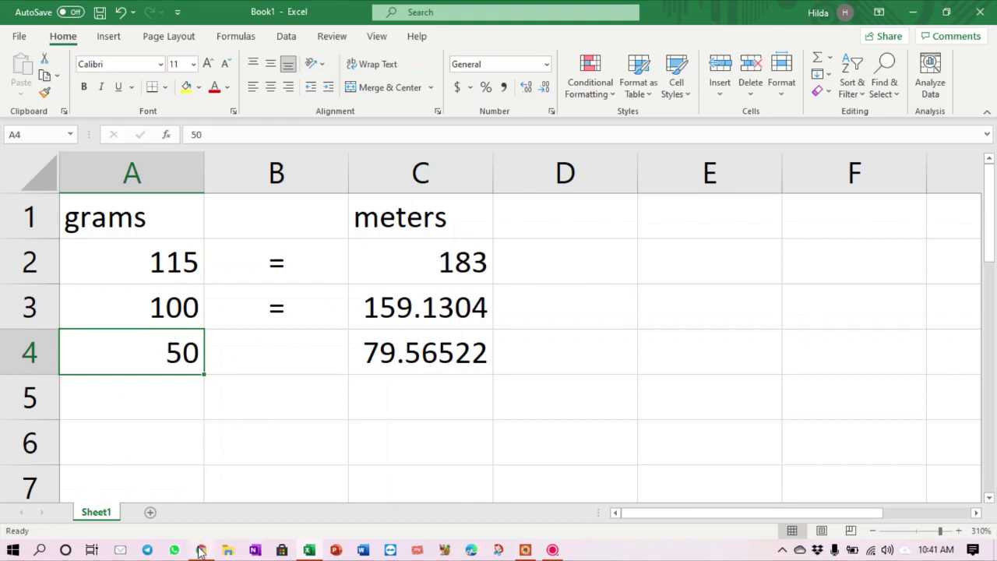
mouse_move(200, 551)
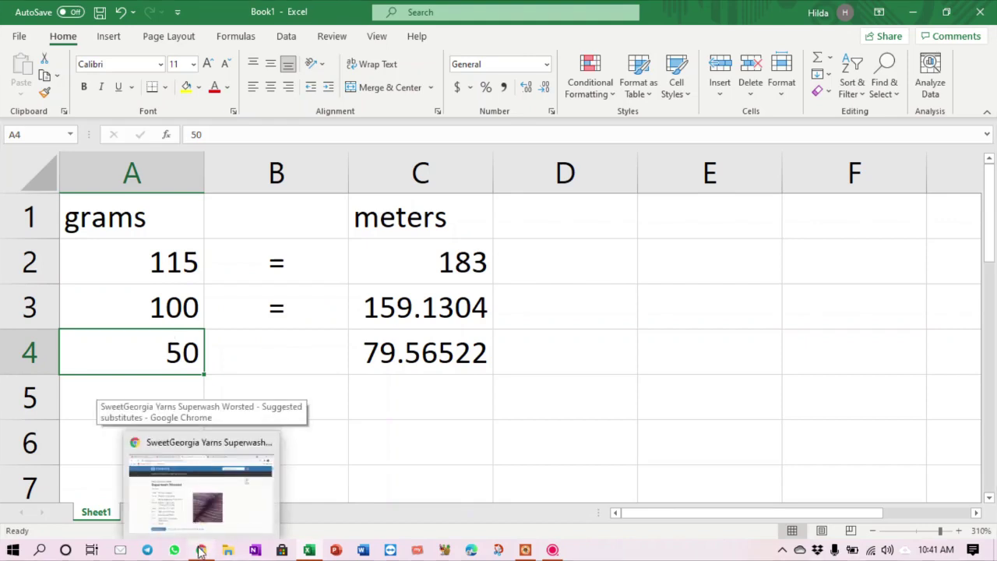
Check the African Expressions Harmony yarn page (87 m per 50 g ball), then return to Excel.
left_click(200, 551)
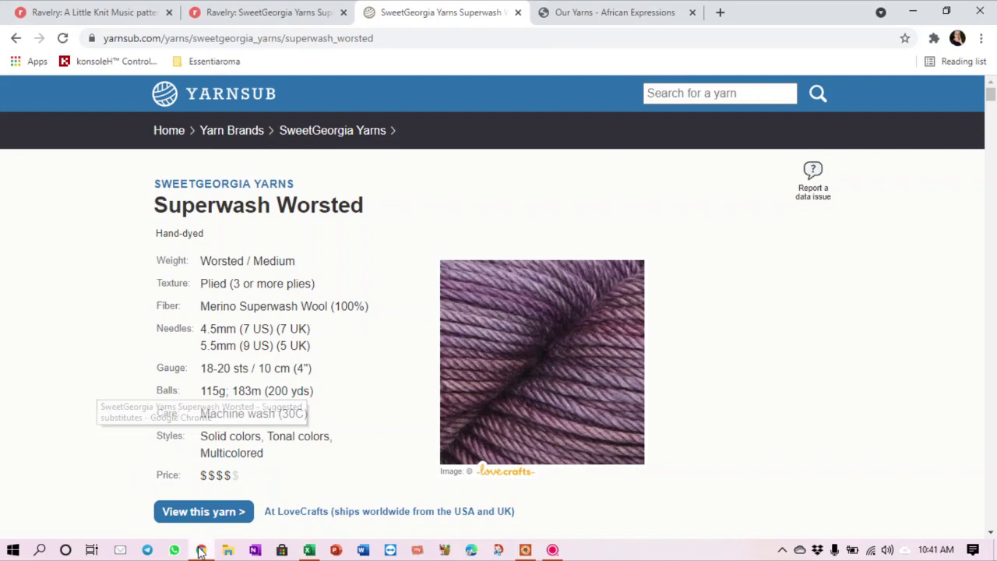
left_click(558, 17)
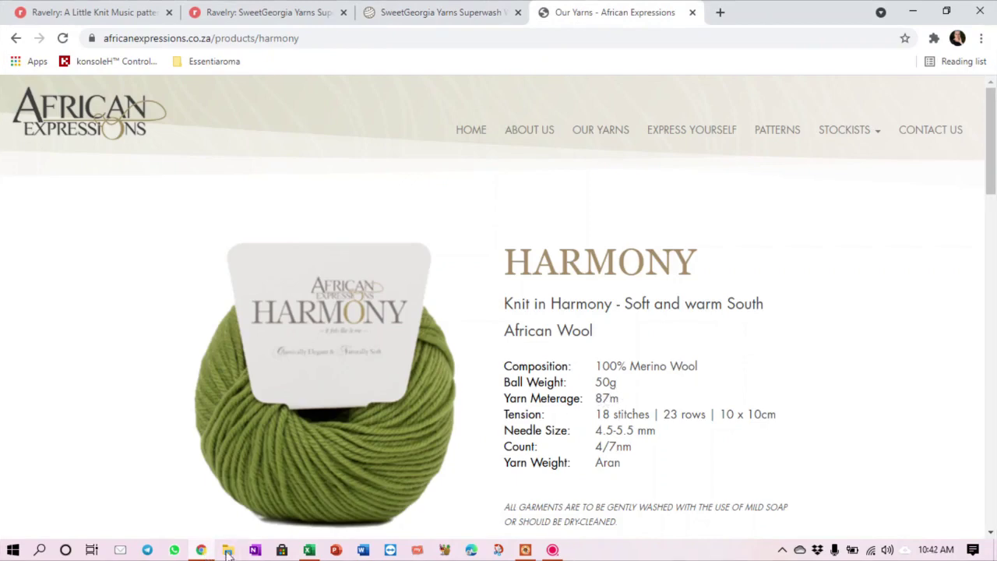
left_click(310, 550)
Enter Harmony's 87 metres in cell C5, just below the 50-gram result.
left_click(388, 398)
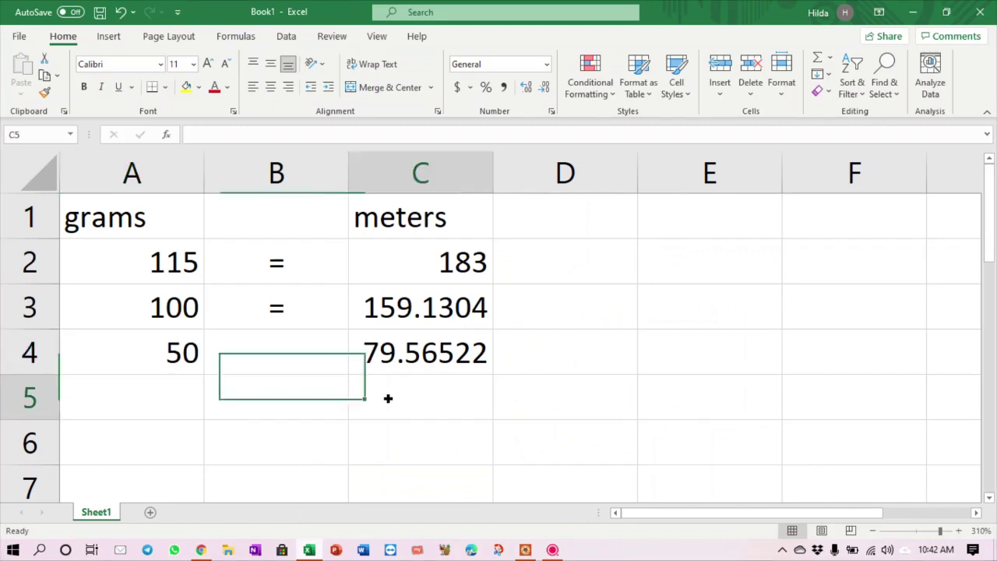
type("87")
left_click(591, 357)
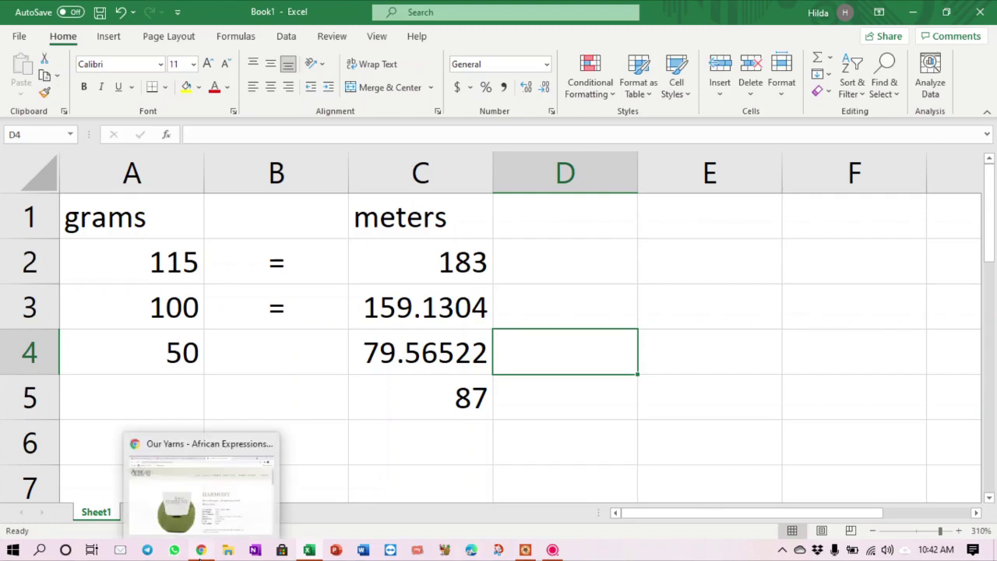
left_click(200, 550)
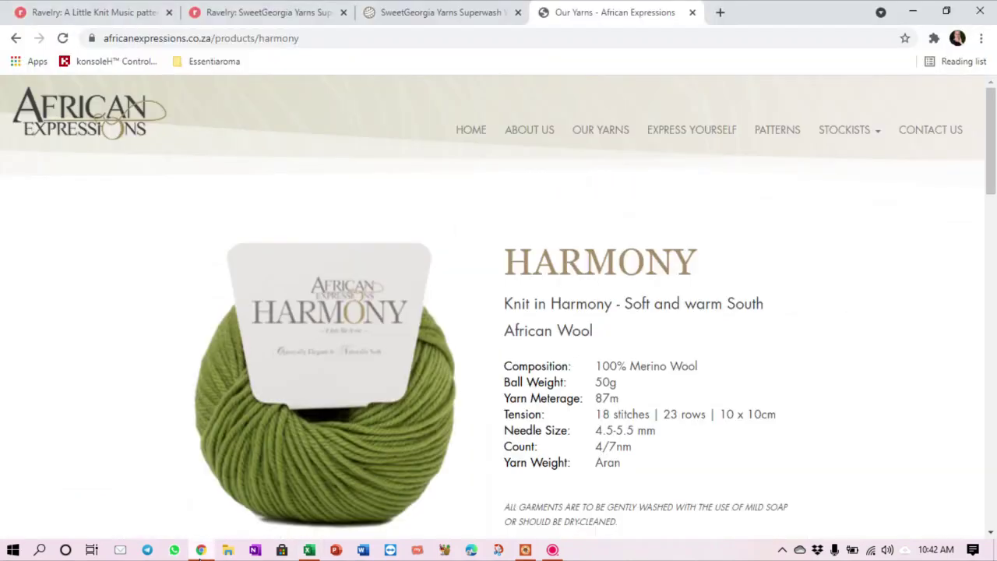
Review the A Little Knit Music pattern's suggested yarn, gauge and yardage, then go back to Excel.
left_click(216, 14)
left_click(74, 10)
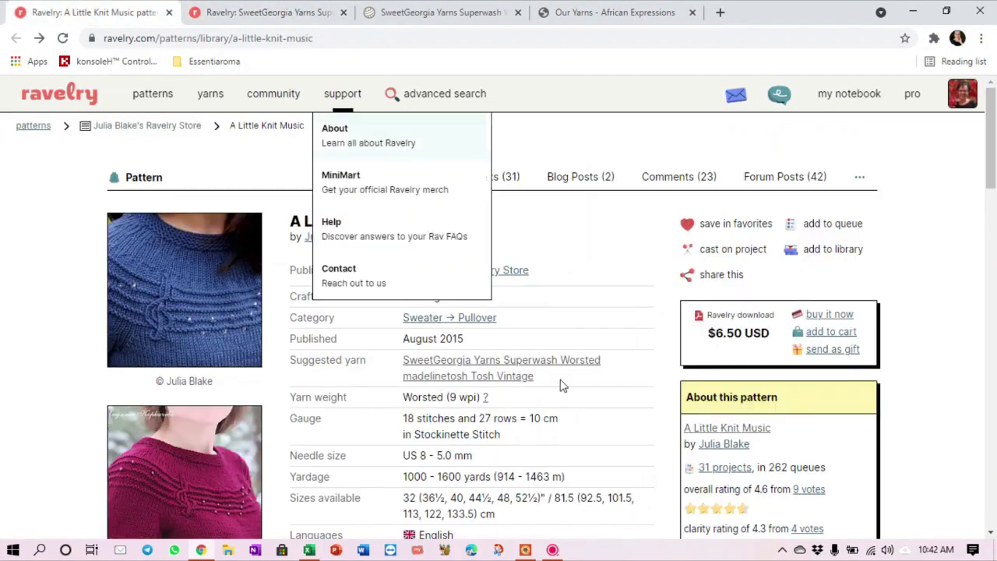
scroll(561, 382, "down", 3)
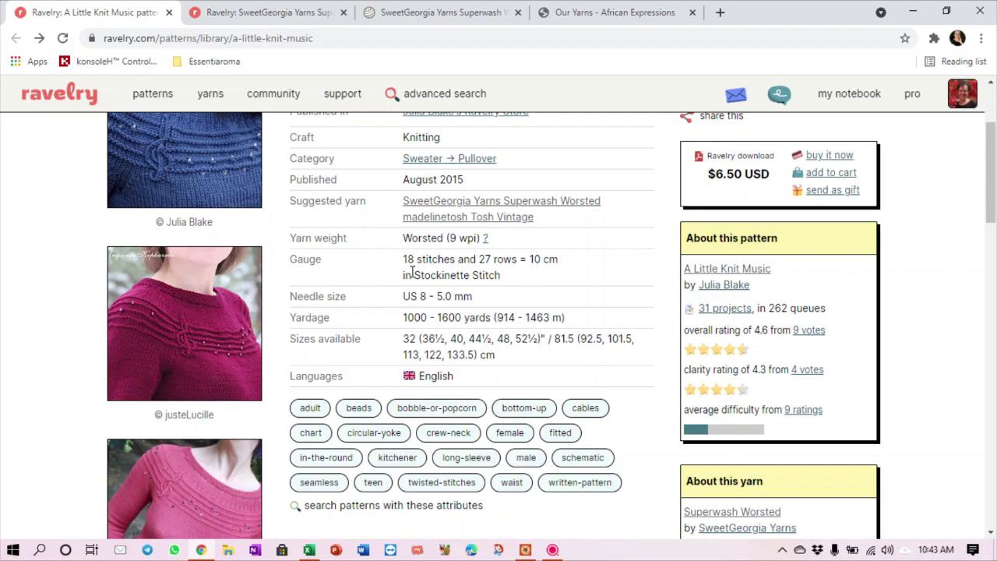
left_click(308, 550)
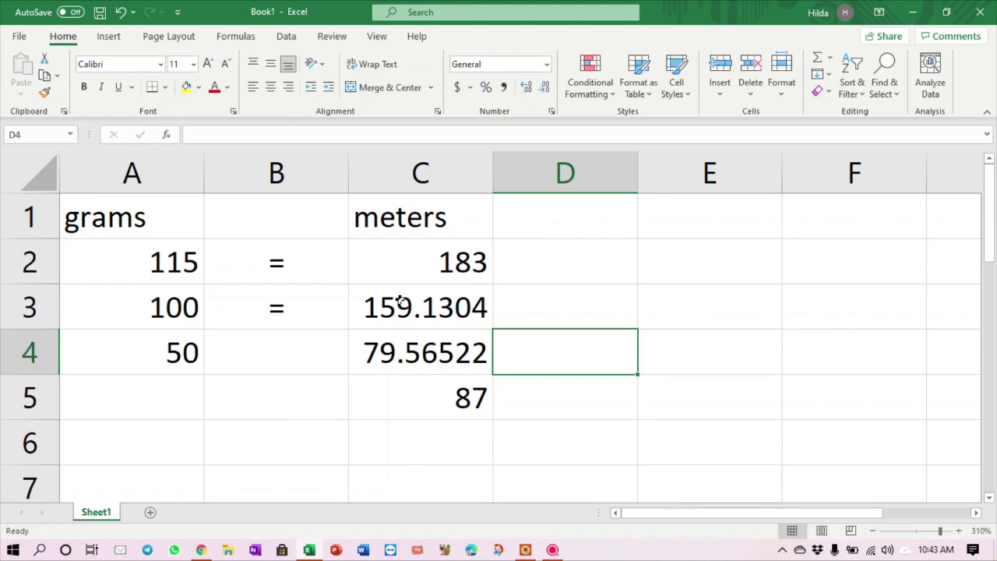
Return from the Excel sheet to the A Little Knit Music pattern page.
left_click(201, 550)
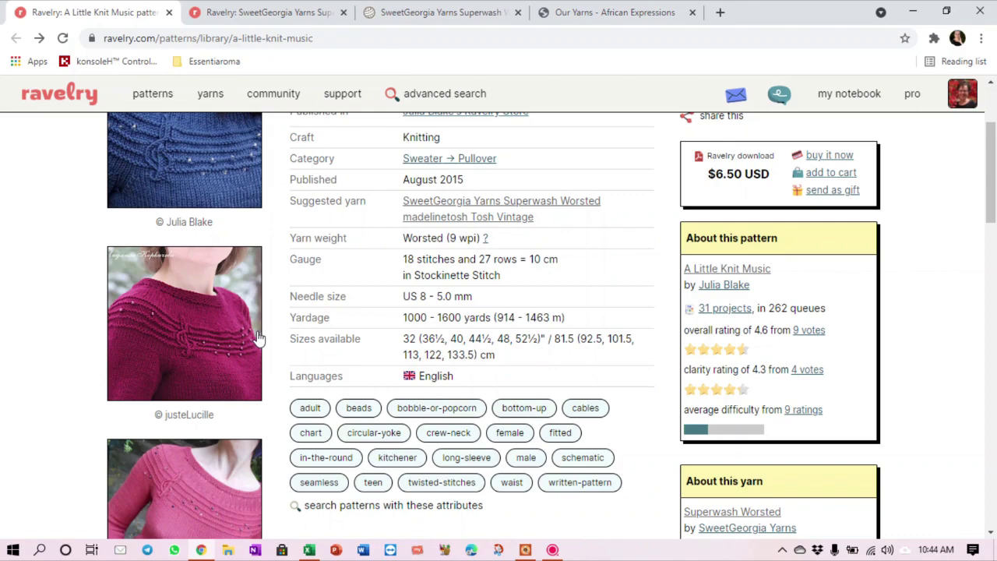
Scroll to the top of the pattern details and open its suggested SweetGeorgia Superwash Worsted yarn.
scroll(260, 337, "up", 1)
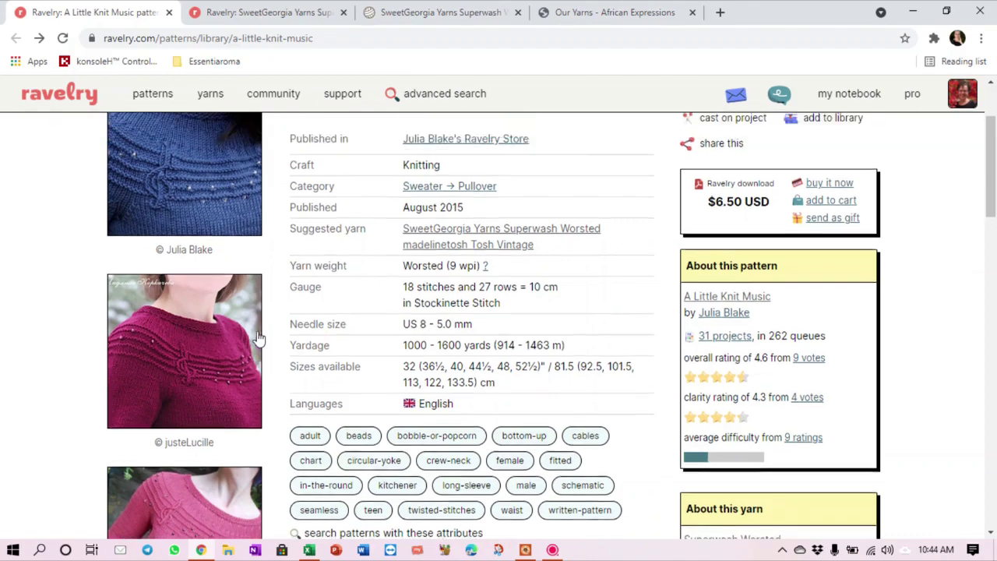
scroll(259, 336, "up", 1)
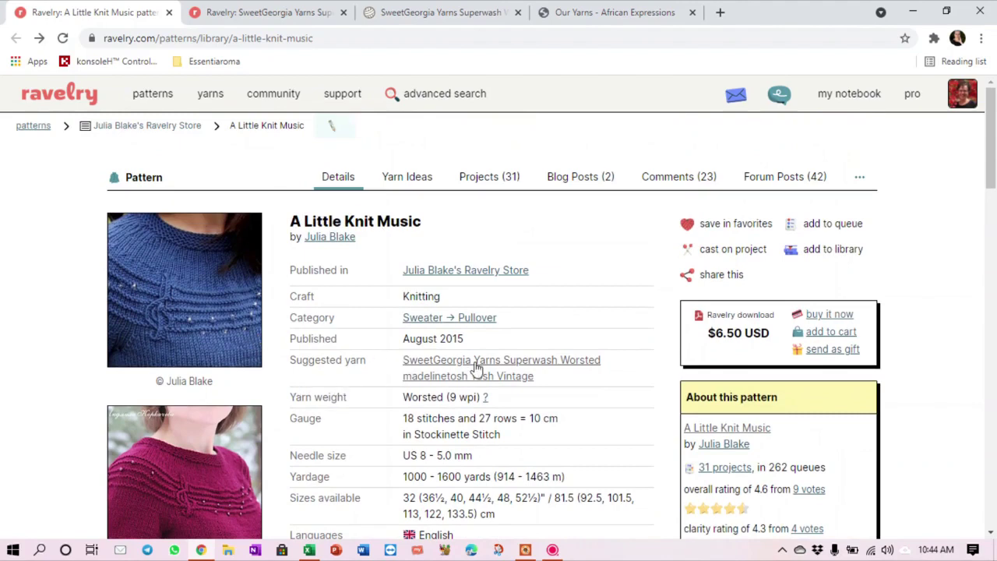
left_click(477, 368)
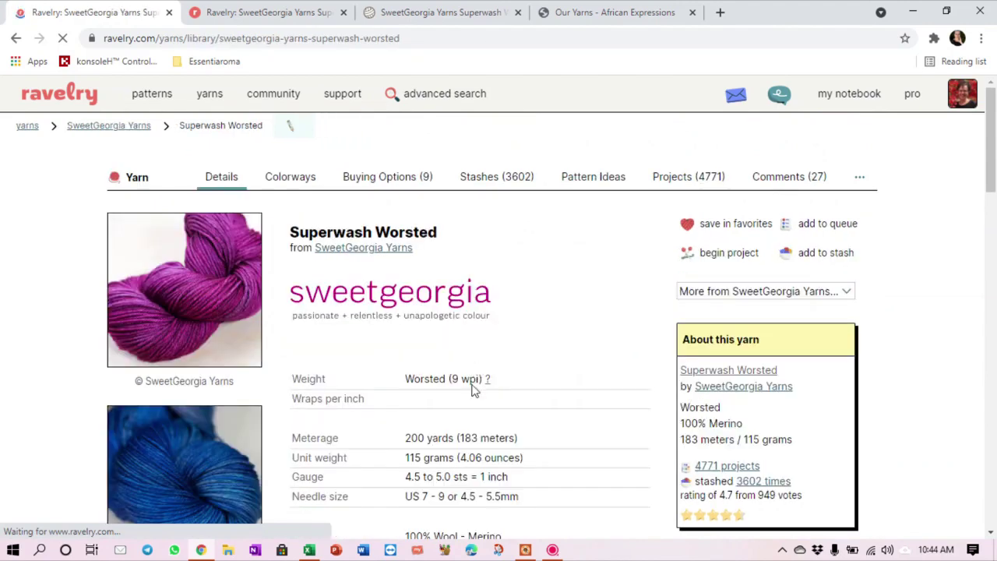
Compare the Superwash Worsted details on its YarnSub page, then return to the Ravelry yarn tab.
scroll(407, 436, "down", 2)
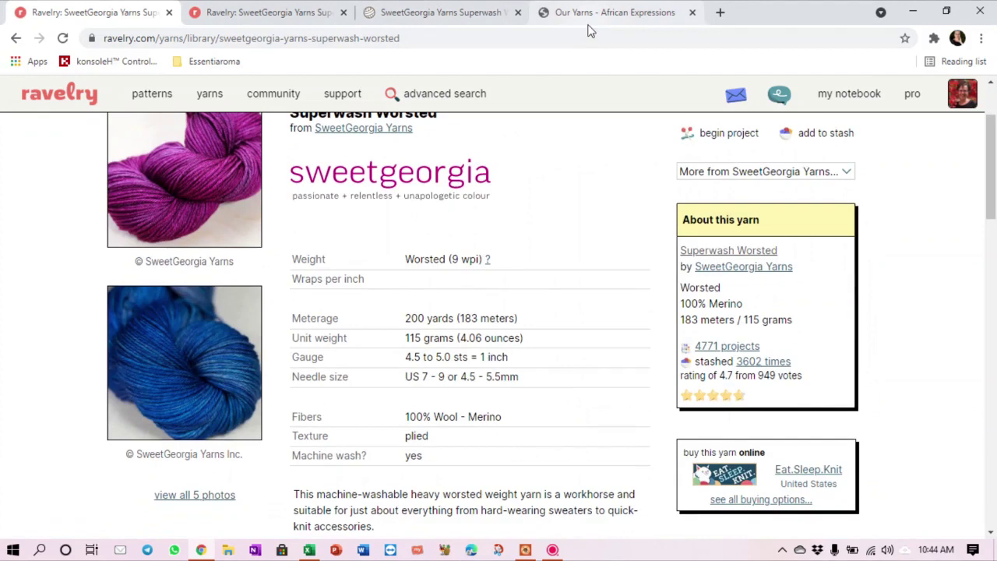
left_click(432, 8)
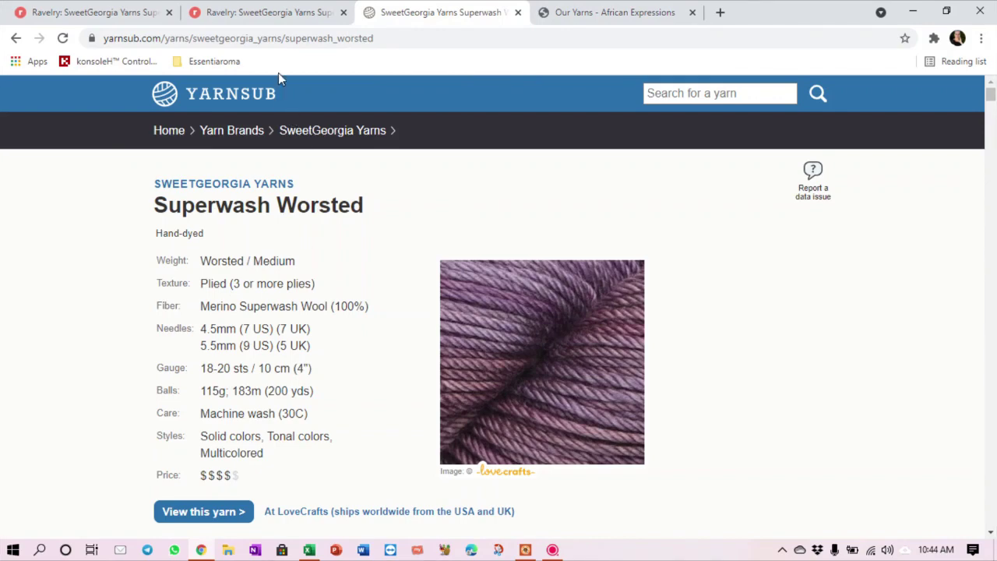
left_click(285, 23)
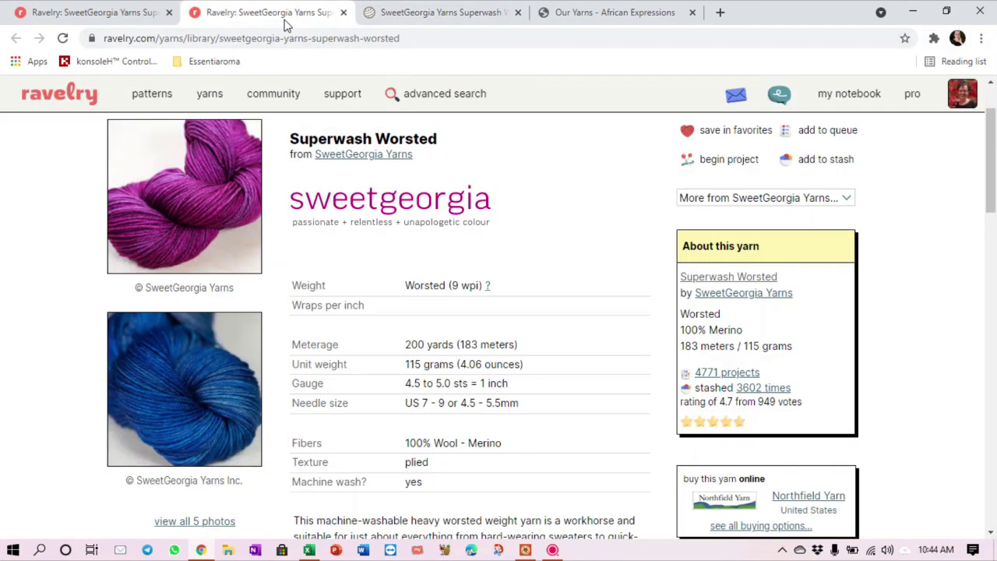